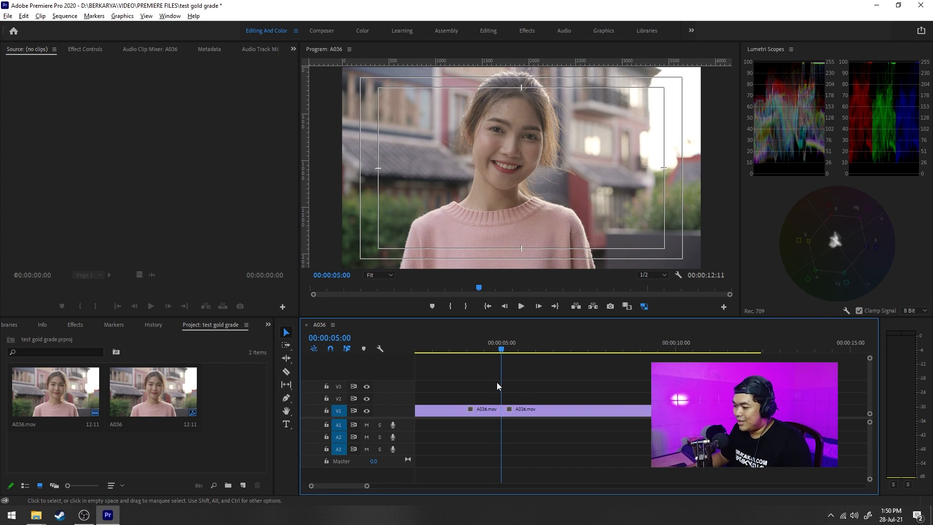
Apply the Wipe video transition to the cut between the two A036.mov clips on V1
scroll(511, 383, up, 2)
drag(567, 345, 593, 354)
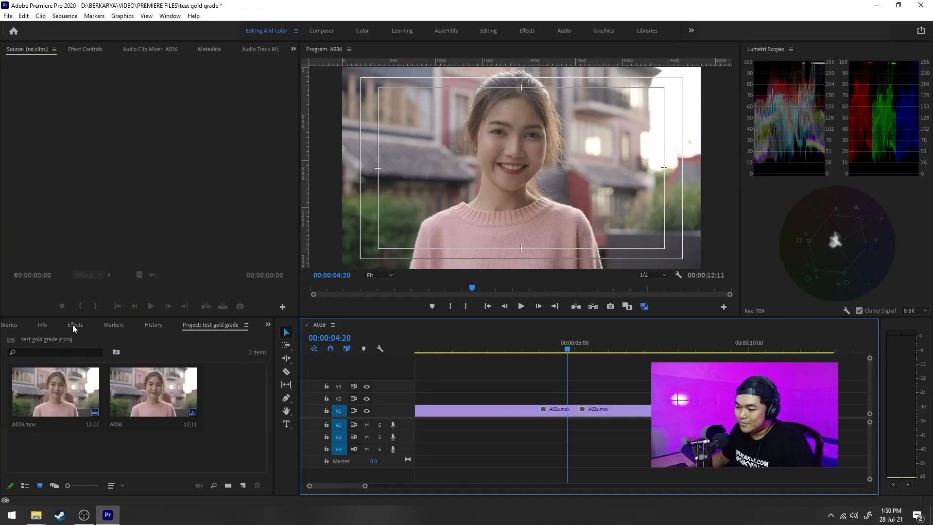
click(74, 328)
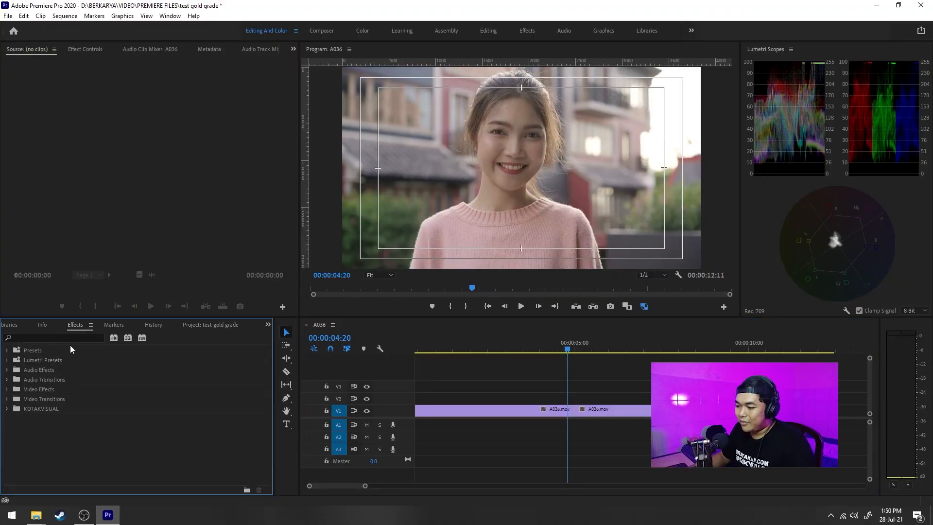
click(70, 339)
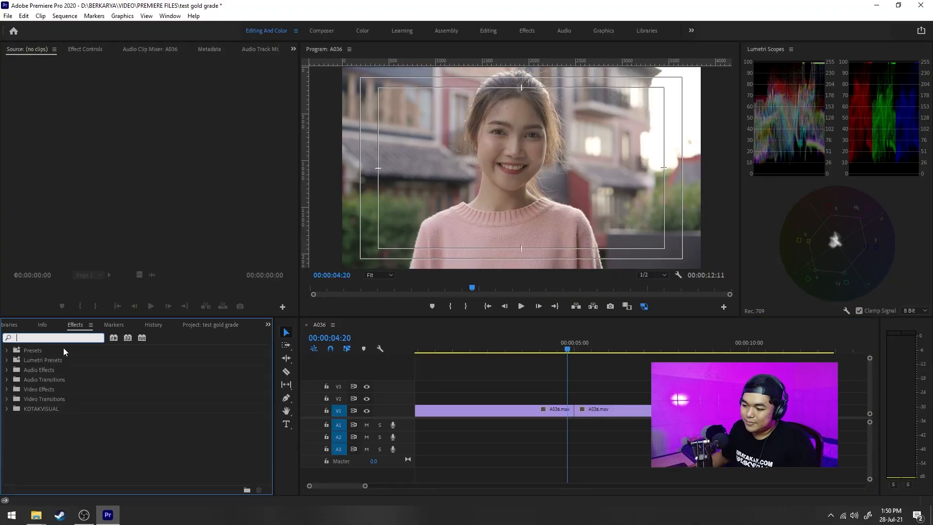
text(wipe)
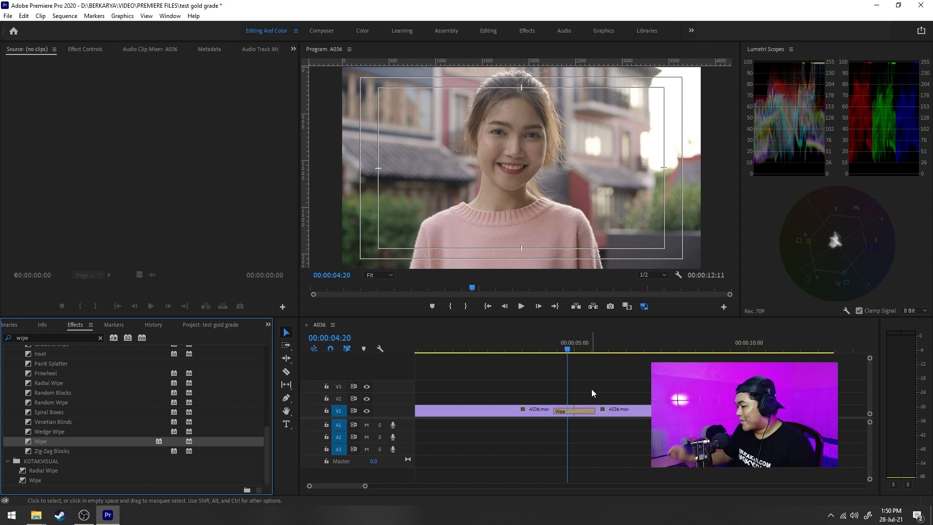
Select the second A036.mov clip on V1 and move the playhead past the transition to 00:00:05:22
scroll(591, 389, down, 3)
click(438, 411)
click(549, 409)
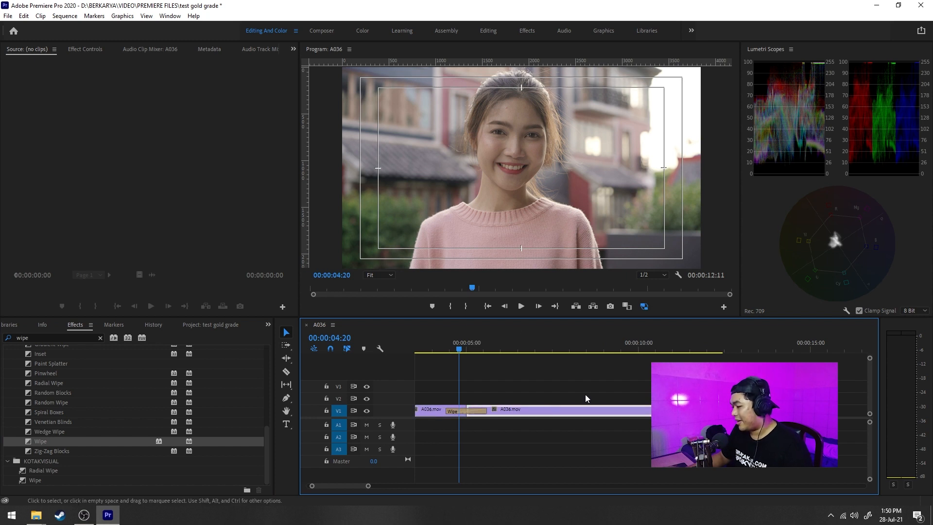
click(496, 342)
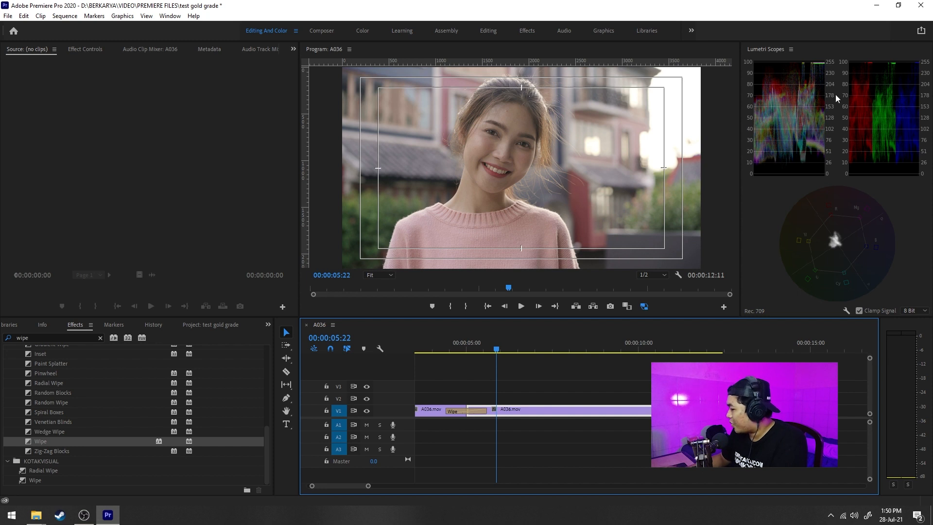
click(790, 85)
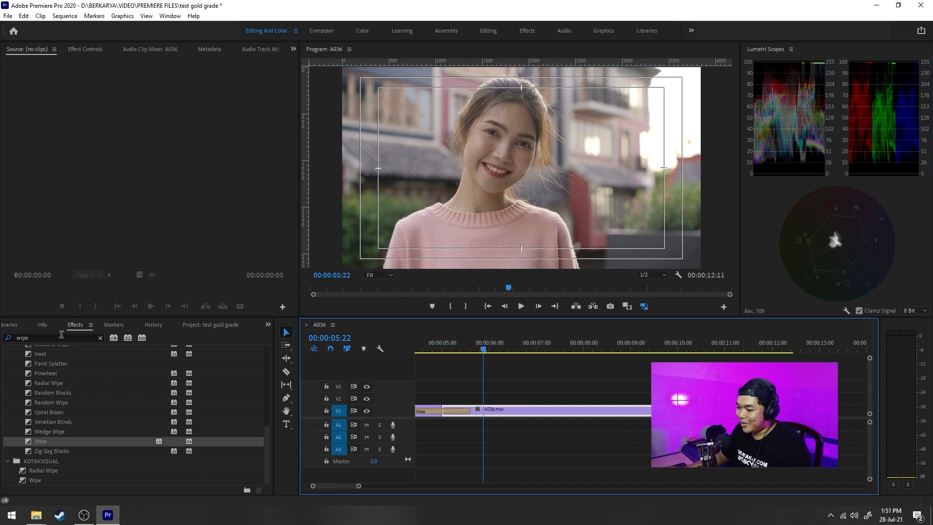
Find the Lumetri Color effect and apply it to the second A036.mov clip
double_click(85, 337)
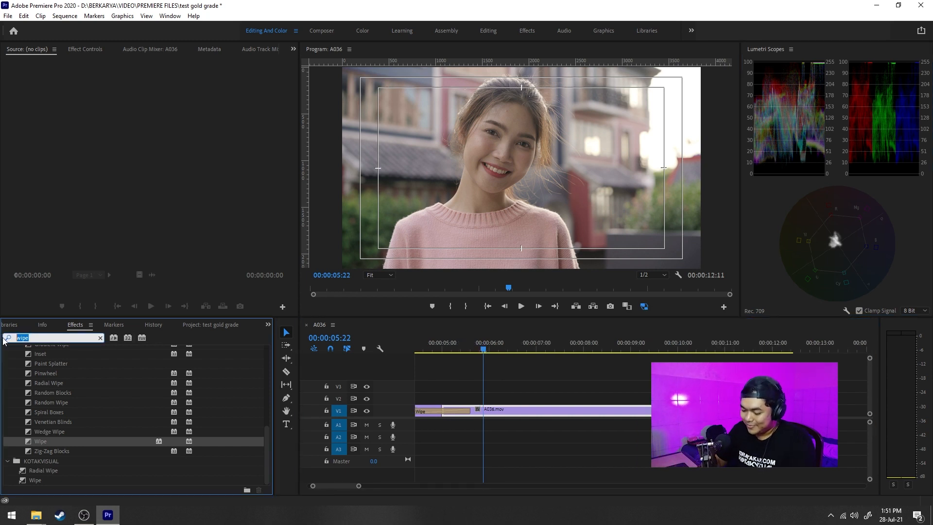
text(lumet)
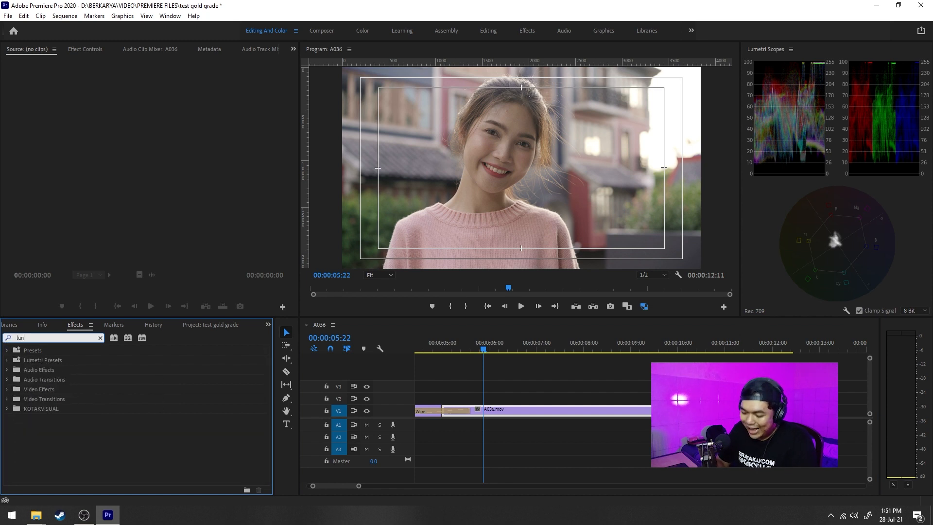
text(ri)
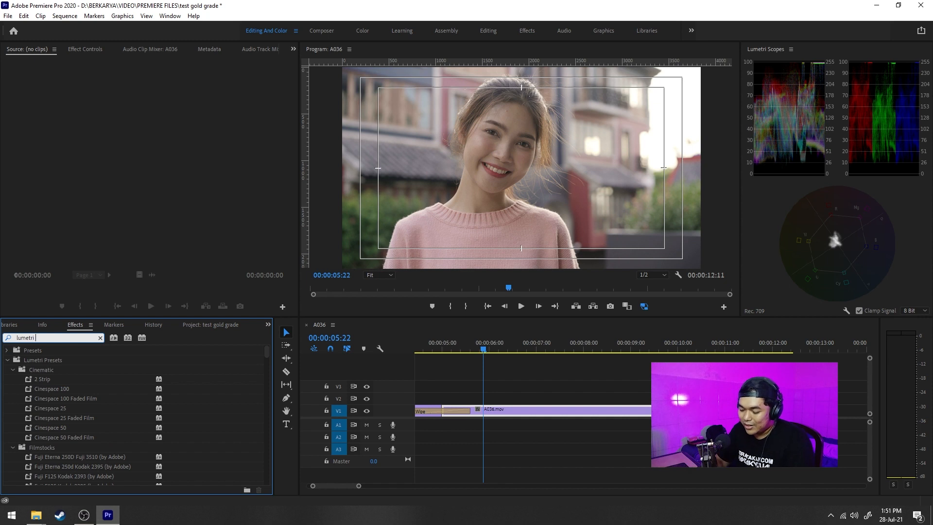
text( colo)
drag(74, 411, 529, 414)
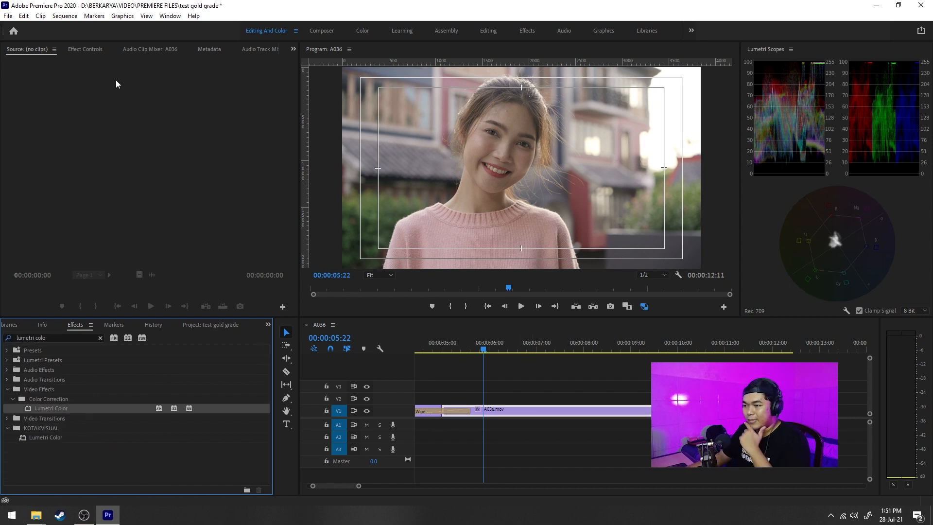
Rename the clip's Lumetri Color effect as SKIN TONE and collapse its settings
click(85, 49)
click(83, 208)
right_click(82, 208)
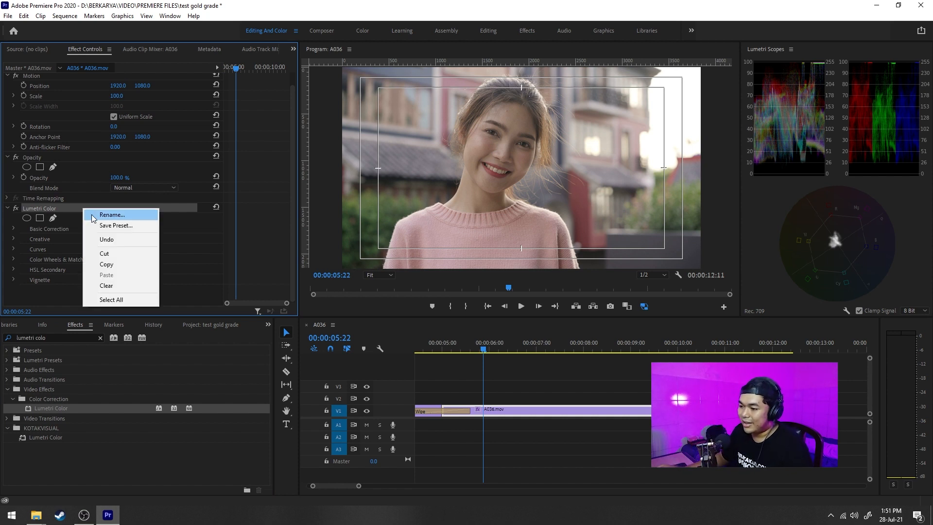
click(93, 217)
text(SKIN TONE)
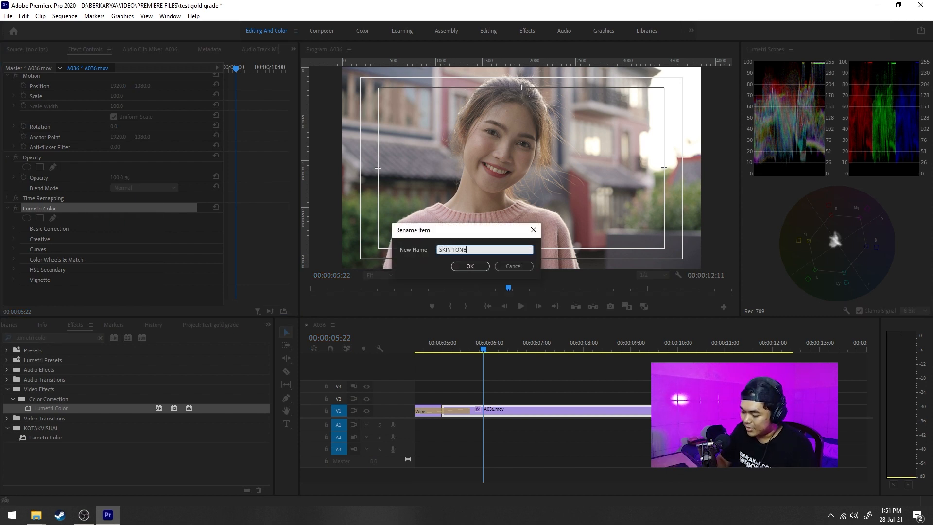
key(Return)
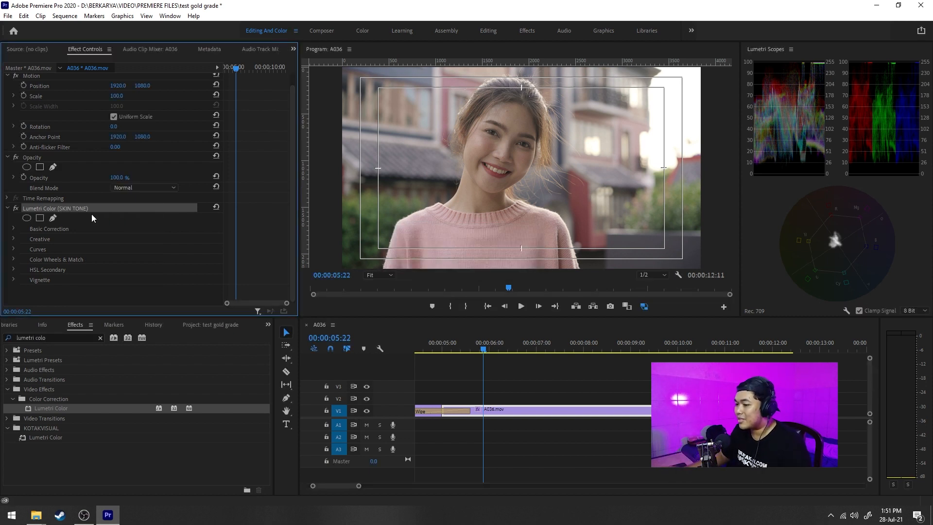
click(9, 208)
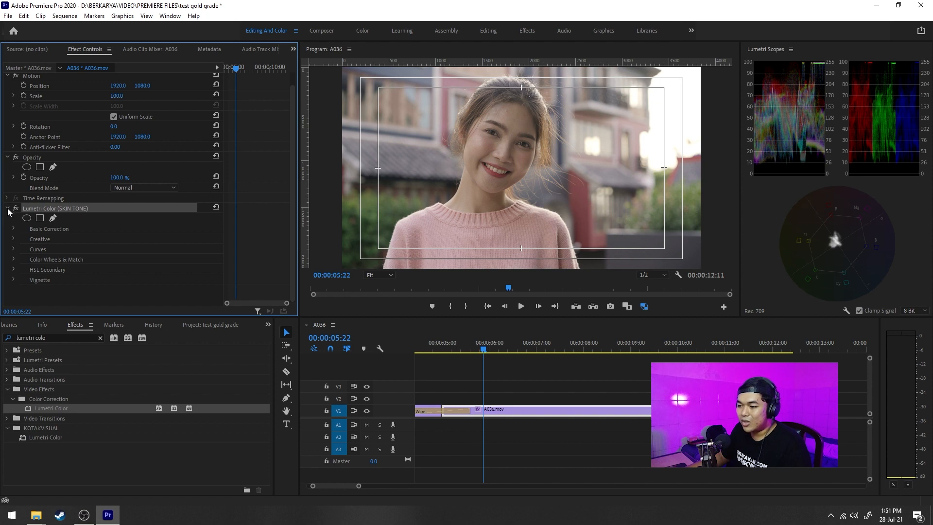
Add a second Lumetri Color effect to the clip and rename it Main Grade
drag(53, 408, 95, 264)
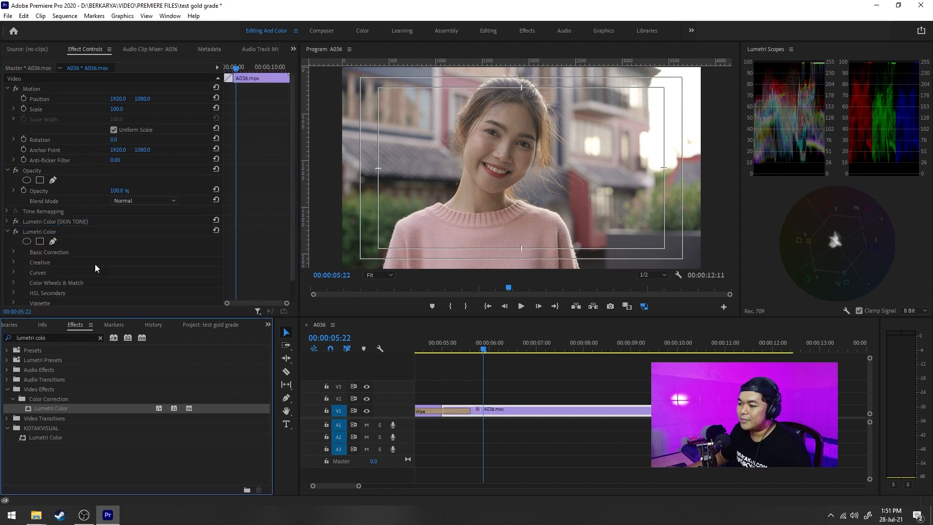
right_click(62, 235)
click(60, 231)
right_click(60, 231)
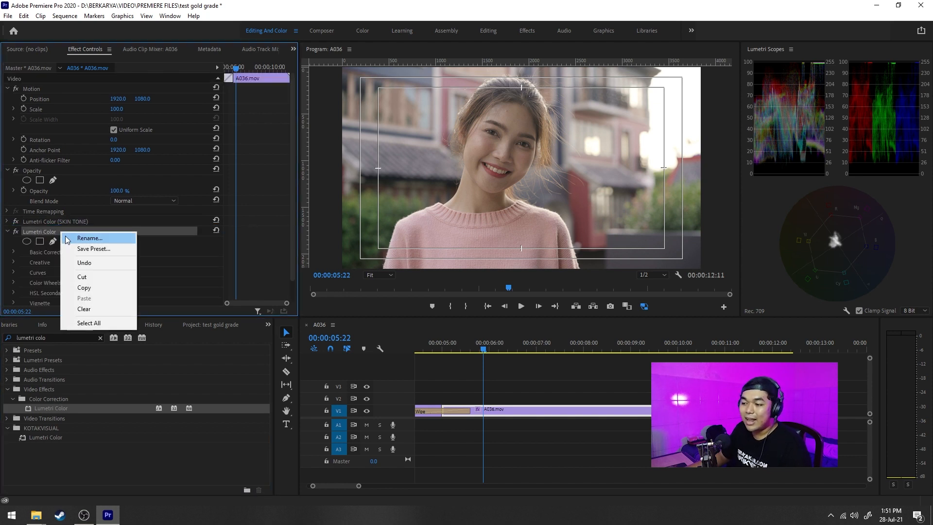
click(67, 238)
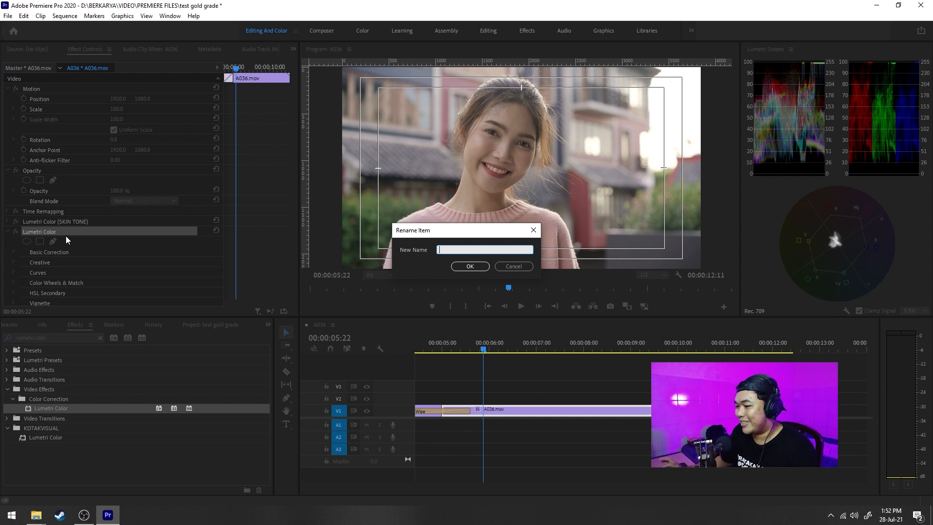
text(Main Grade)
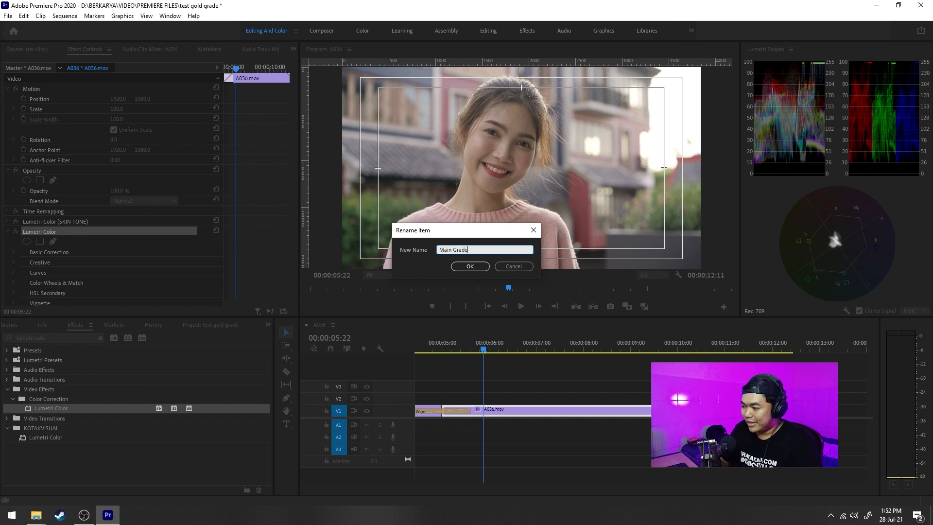
key(Return)
click(7, 232)
In the SKIN TONE effect's HSL Secondary key, add skin colours sampled from the woman's face
click(7, 221)
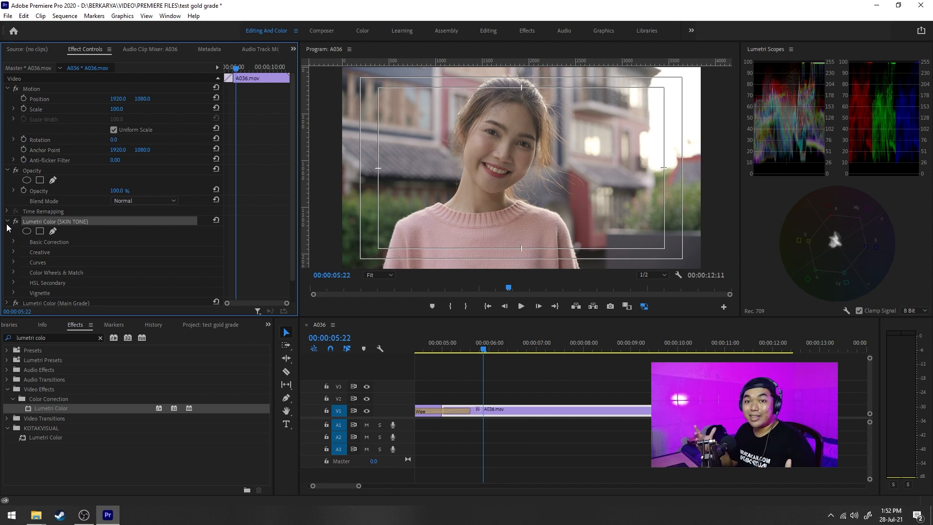
scroll(79, 250, down, 2)
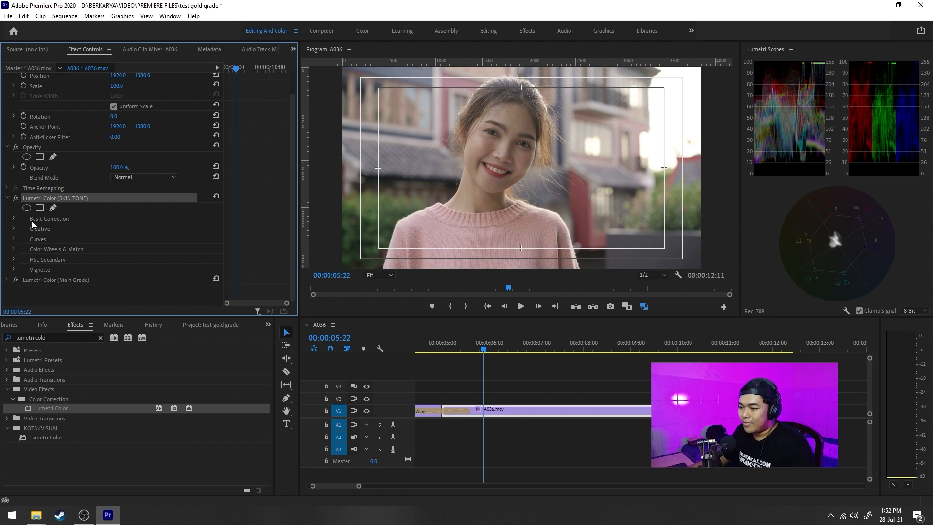
click(14, 259)
scroll(14, 259, down, 6)
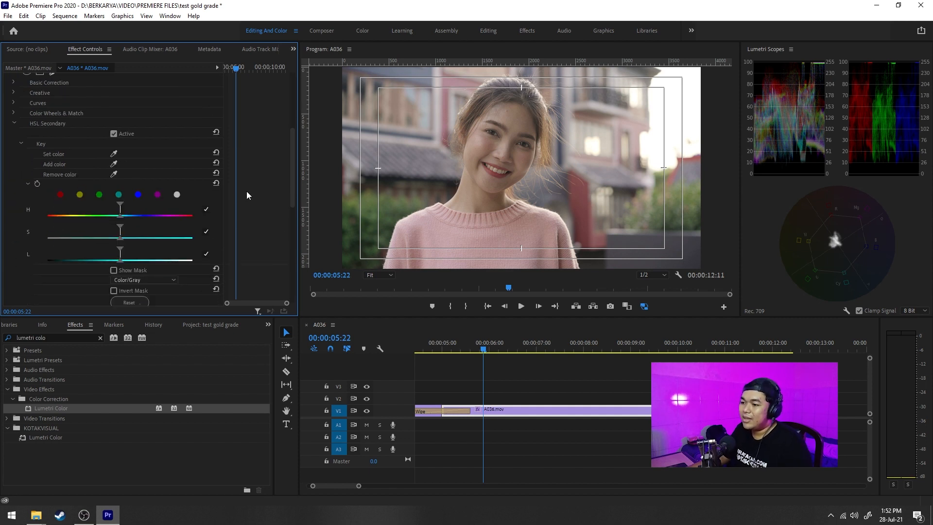
click(114, 164)
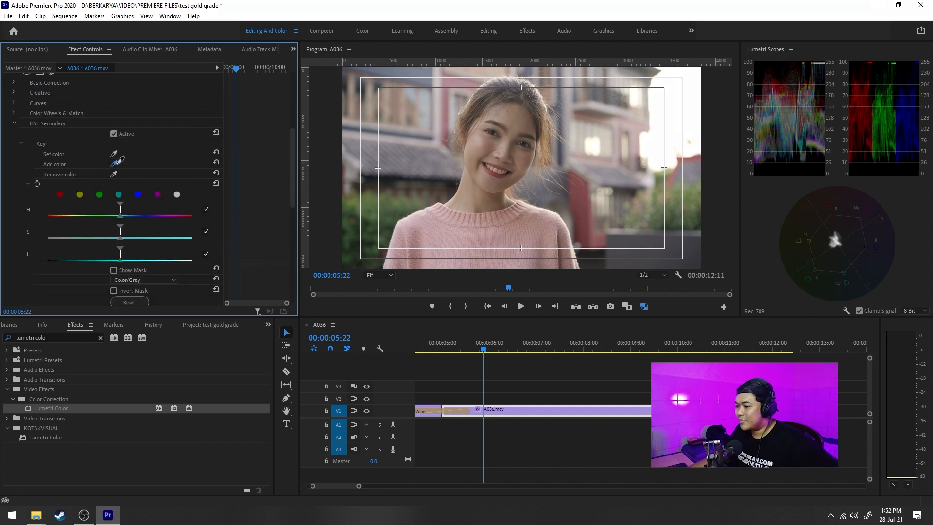
click(479, 142)
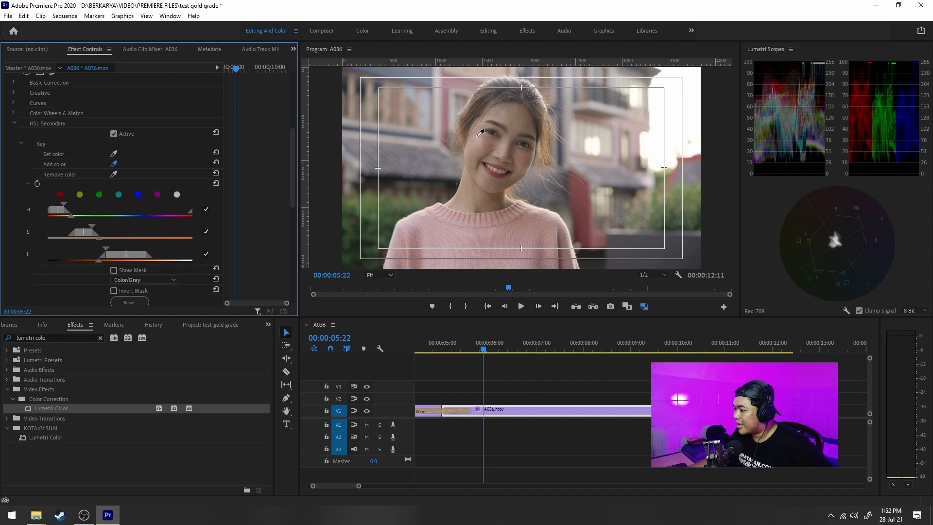
click(474, 177)
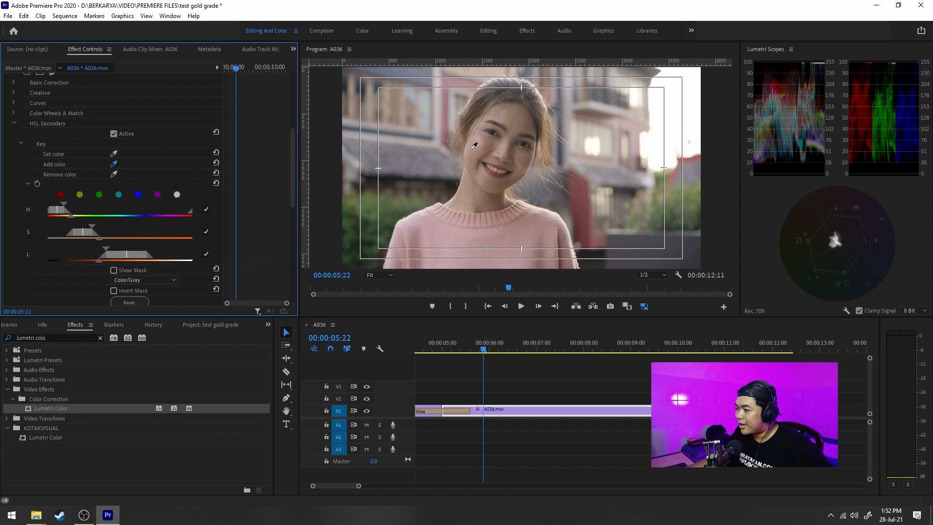
Show the key's mask and add further skin colours sampled from the woman's forehead
click(124, 271)
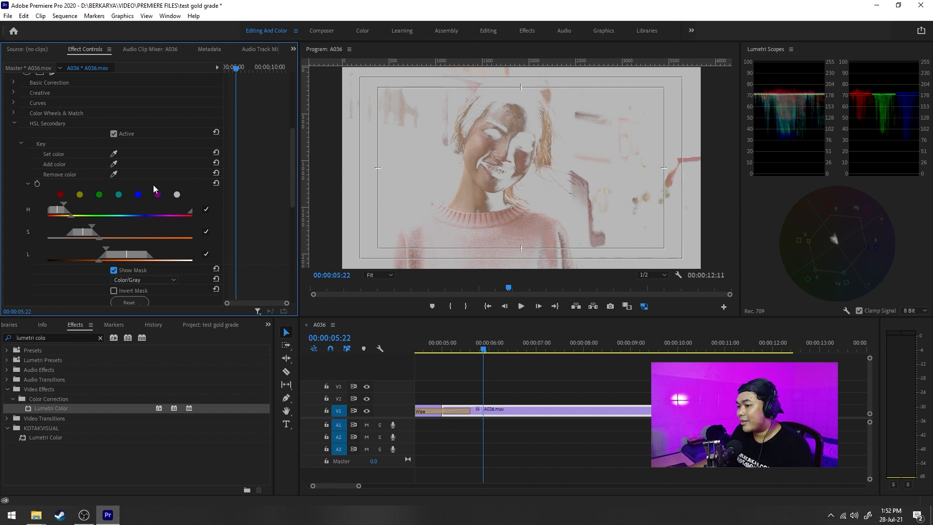
click(115, 163)
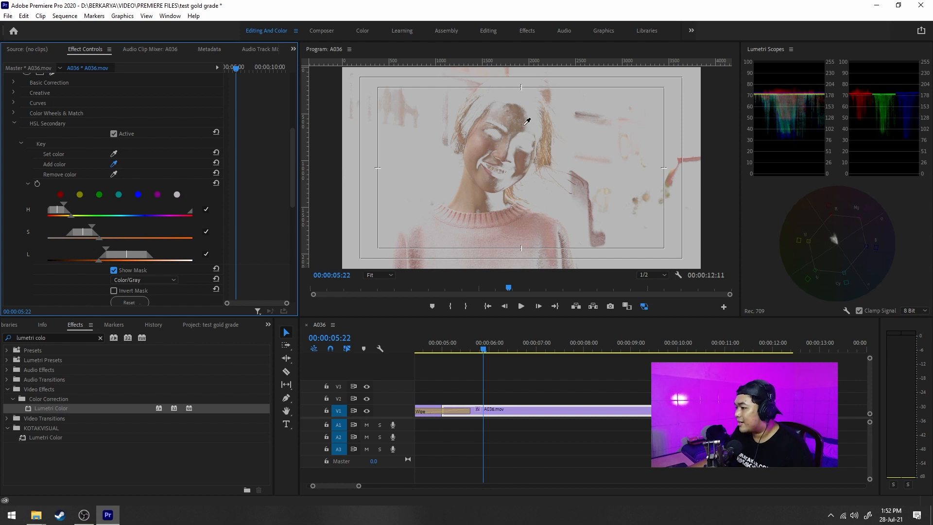
click(498, 107)
click(531, 119)
click(529, 124)
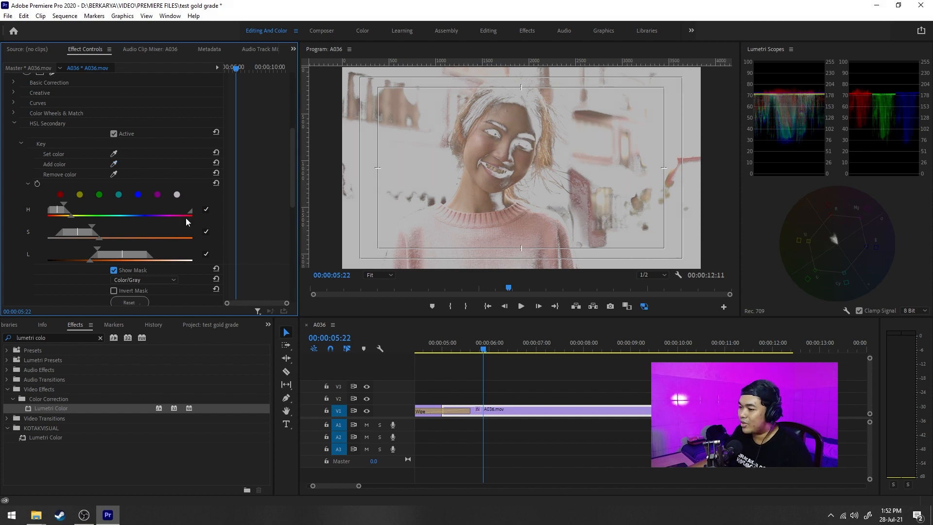
Add skin colours sampled from the neck to the key and widen the upper end and falloff of its hue range
click(115, 164)
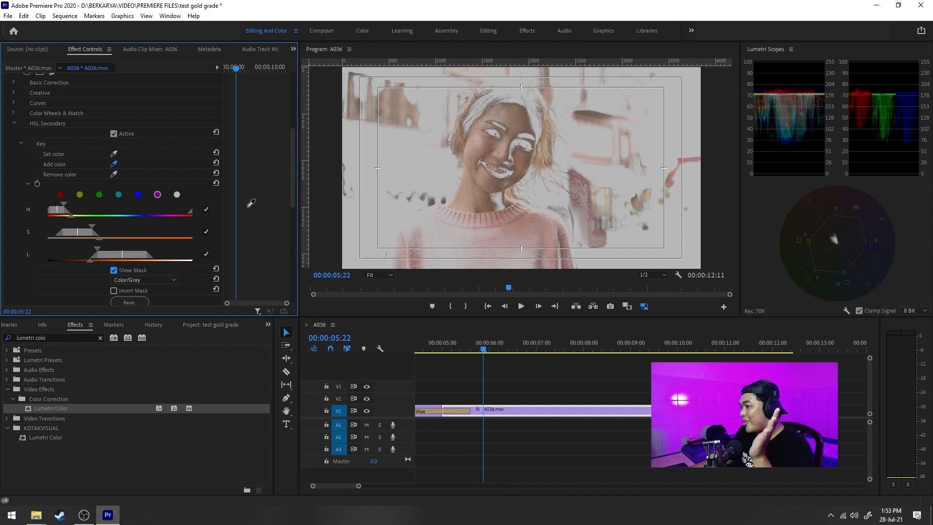
click(504, 202)
click(490, 200)
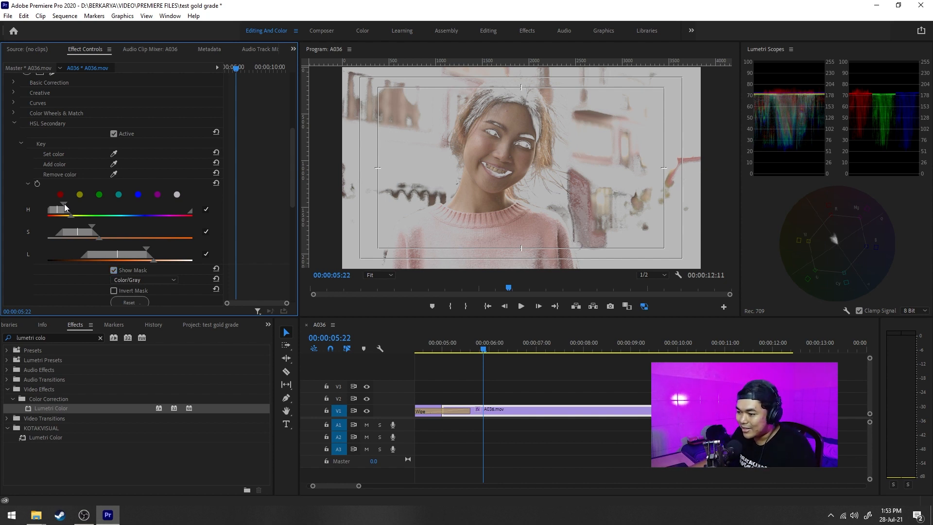
drag(64, 203, 68, 203)
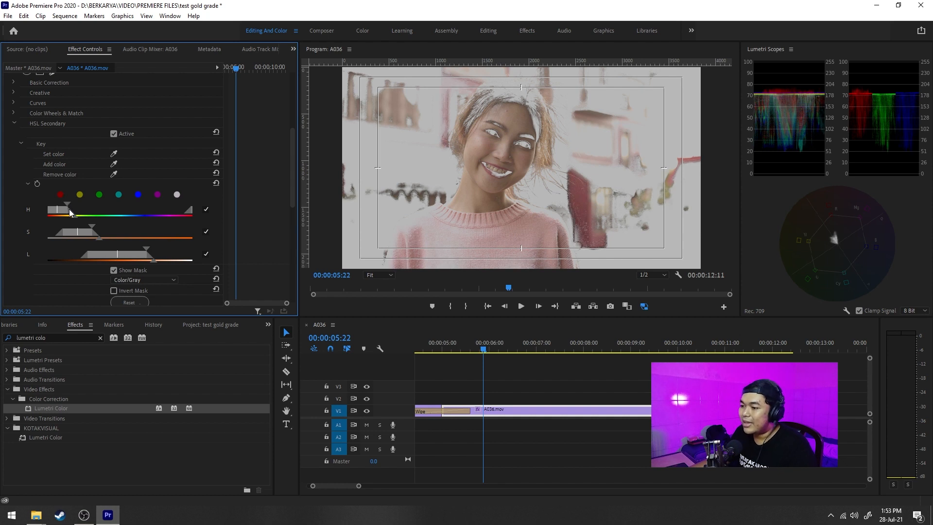
drag(74, 216, 78, 217)
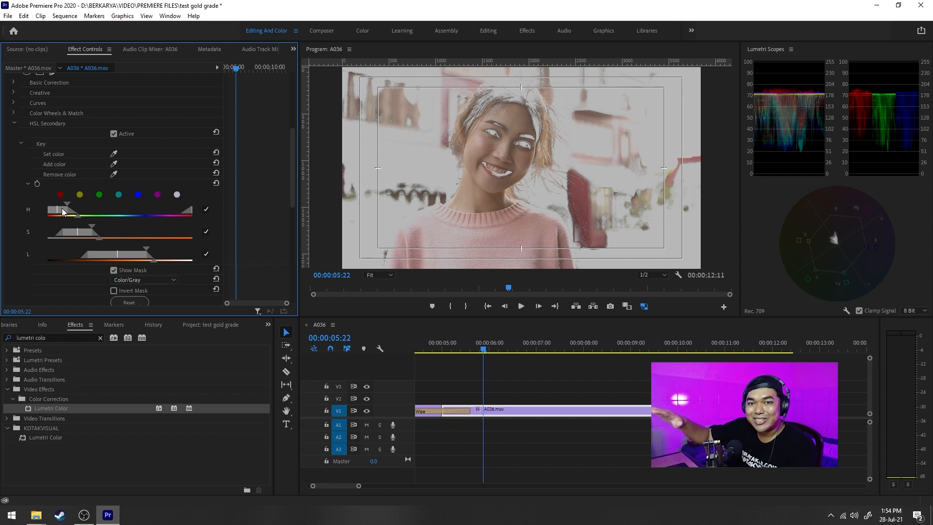
Draw a small closed triangular Opacity mask with the pen over the cheek below the eye
scroll(69, 169, up, 5)
click(54, 157)
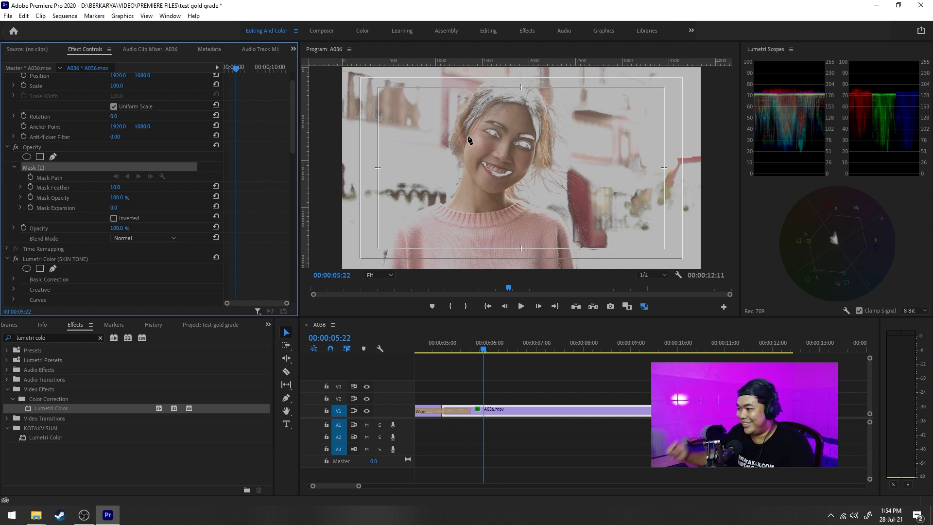
click(472, 134)
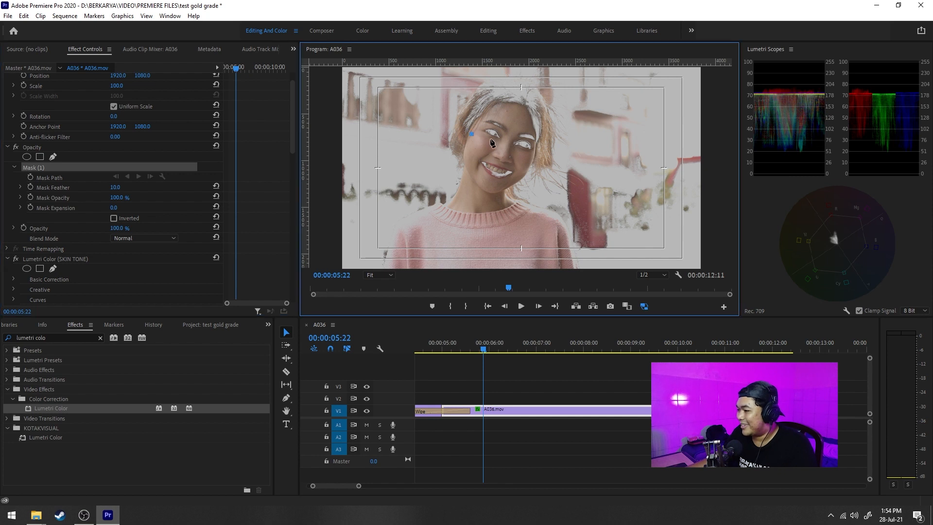
click(494, 141)
click(472, 162)
click(471, 134)
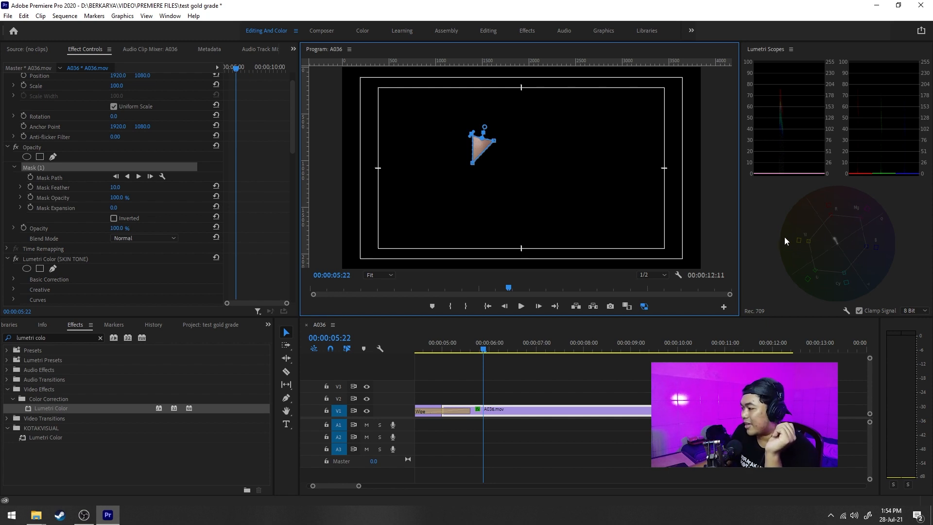
Set the Tint to 5 in the SKIN TONE effect's HSL Secondary correction
scroll(231, 190, down, 1)
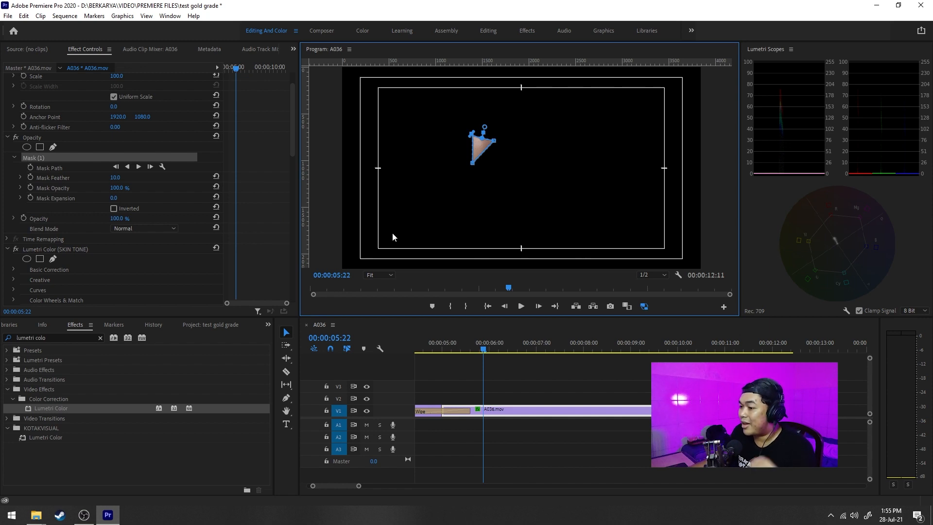
scroll(280, 180, down, 4)
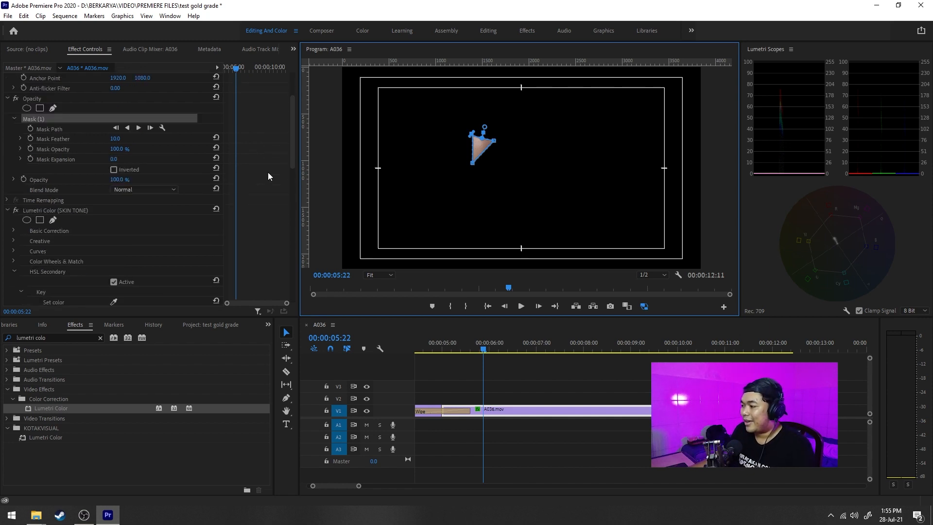
scroll(268, 172, down, 1)
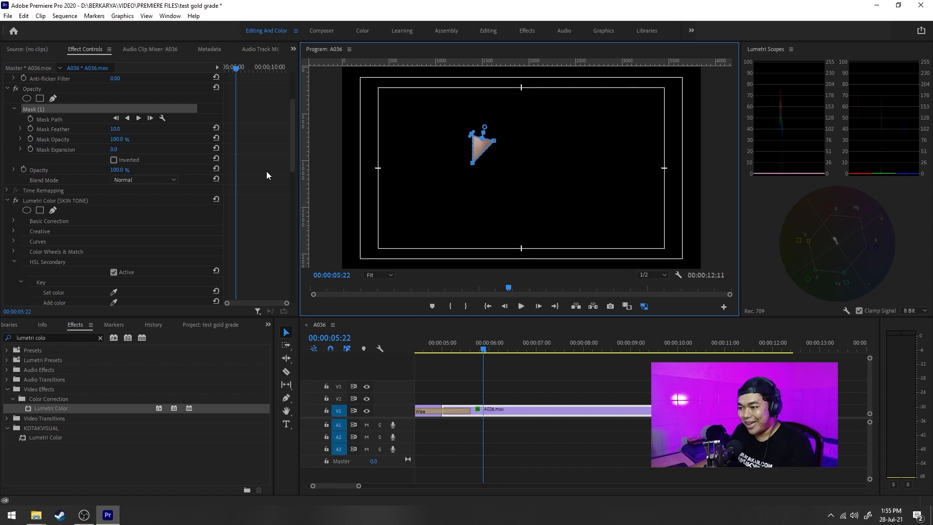
scroll(227, 184, down, 3)
click(69, 171)
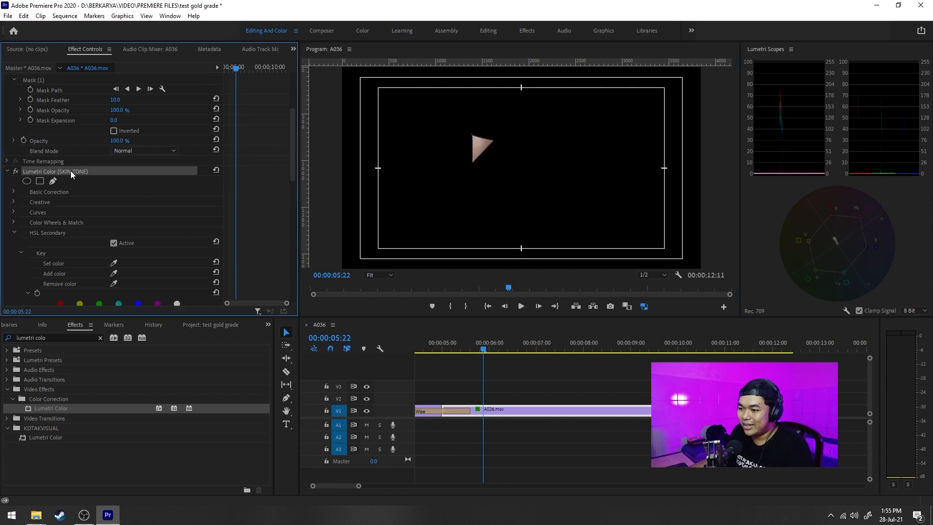
scroll(71, 183, down, 3)
scroll(243, 185, down, 5)
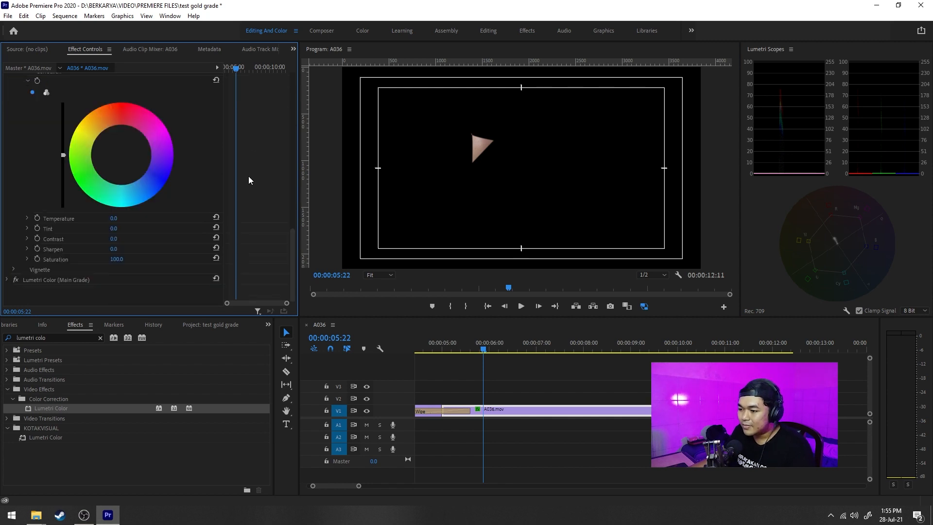
scroll(261, 190, up, 1)
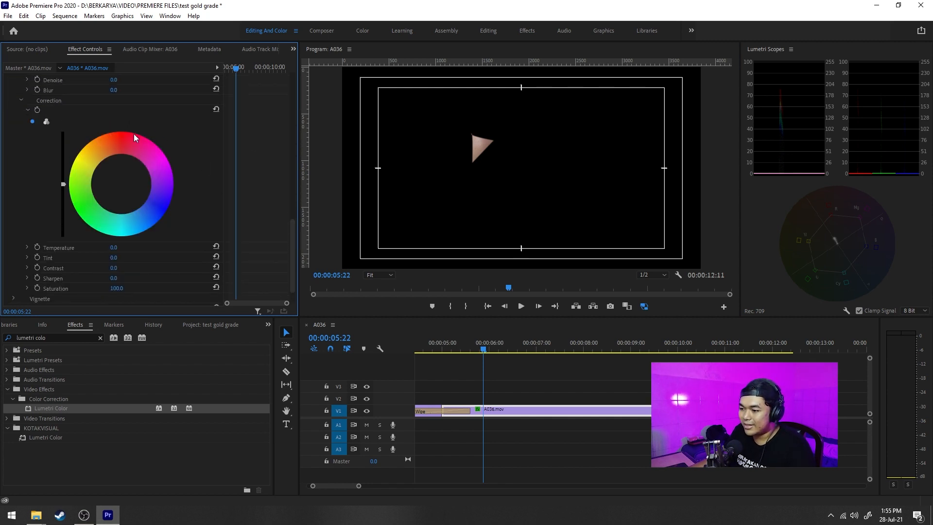
scroll(253, 184, down, 1)
click(66, 240)
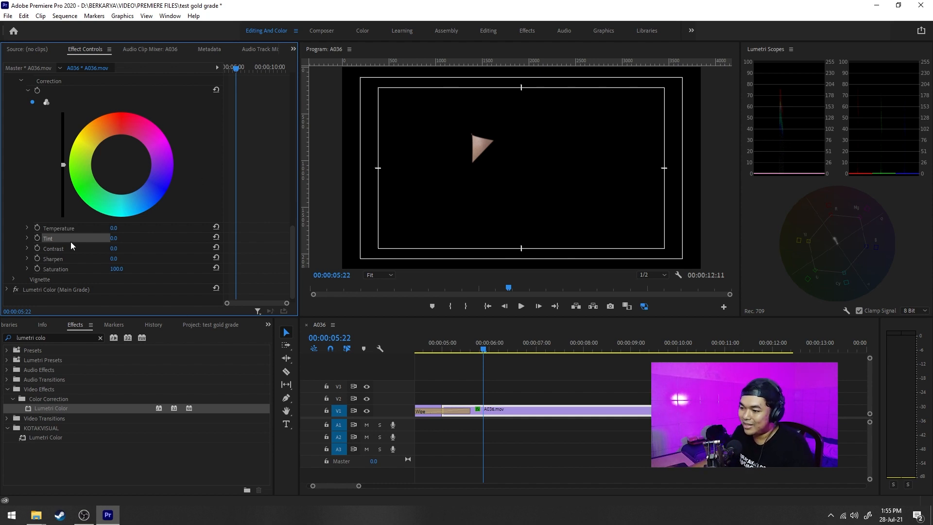
click(114, 238)
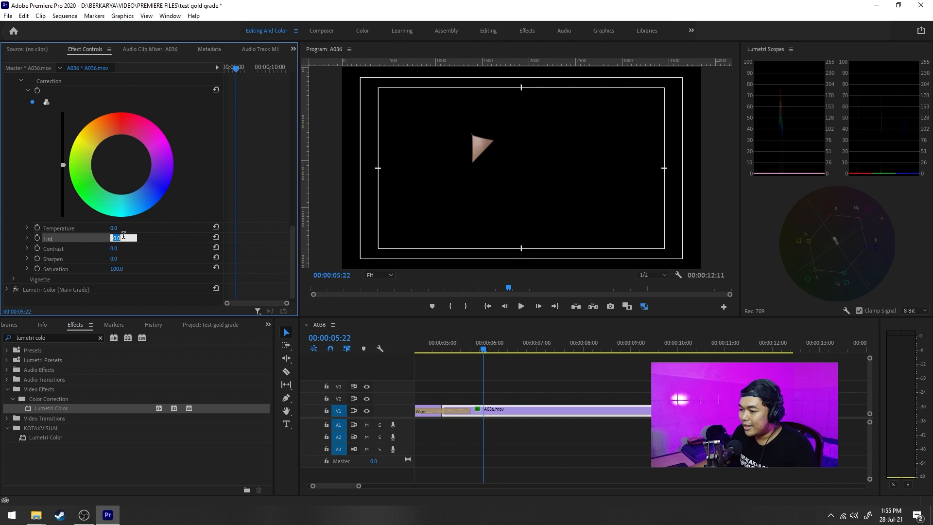
text(5)
key(Return)
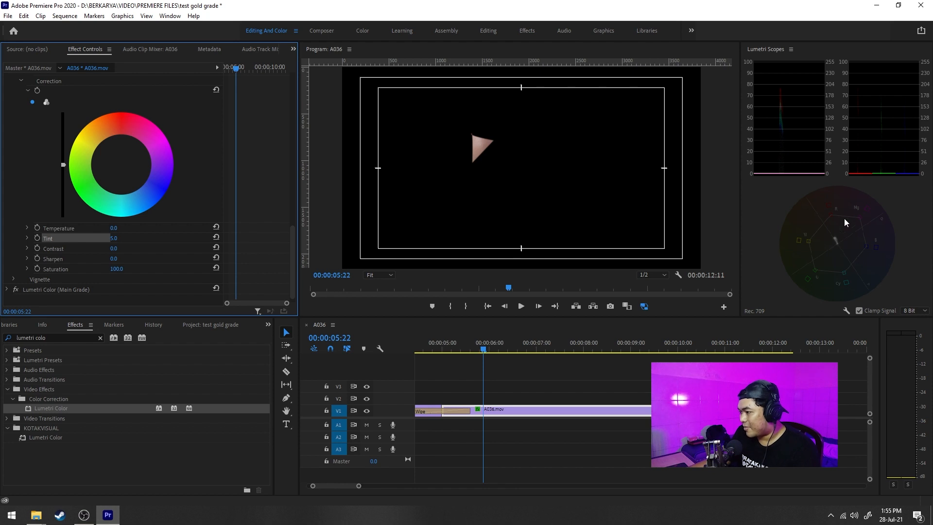
Disable the clip's Opacity effect with its cheek mask, collapse its settings, and deselect the mask
scroll(272, 176, up, 8)
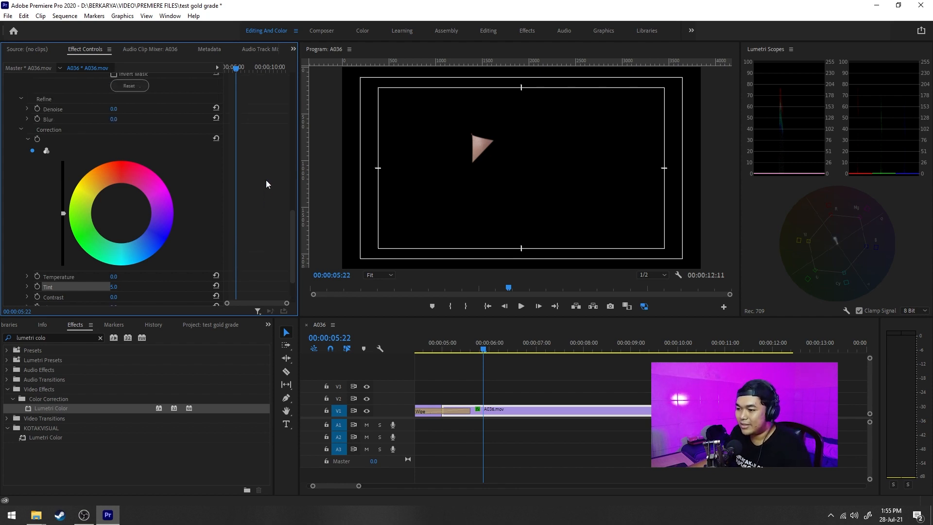
scroll(243, 150, up, 10)
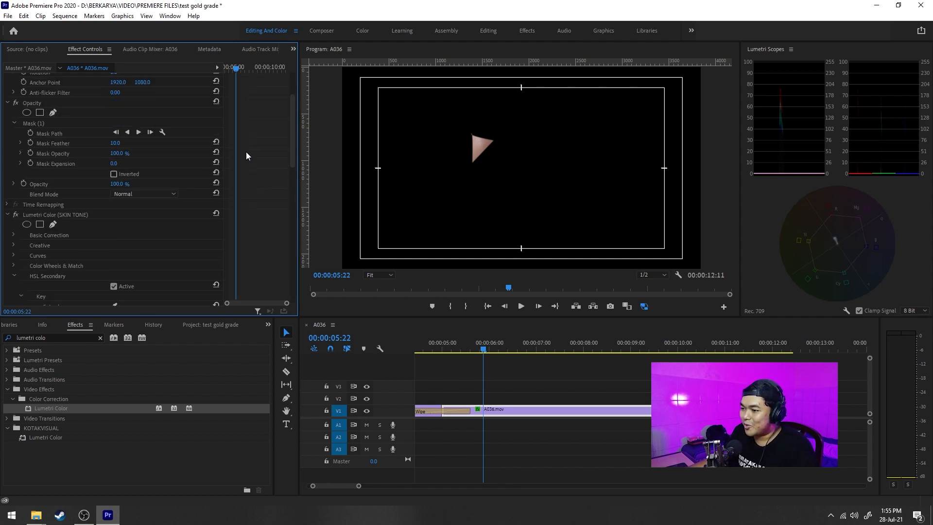
click(93, 192)
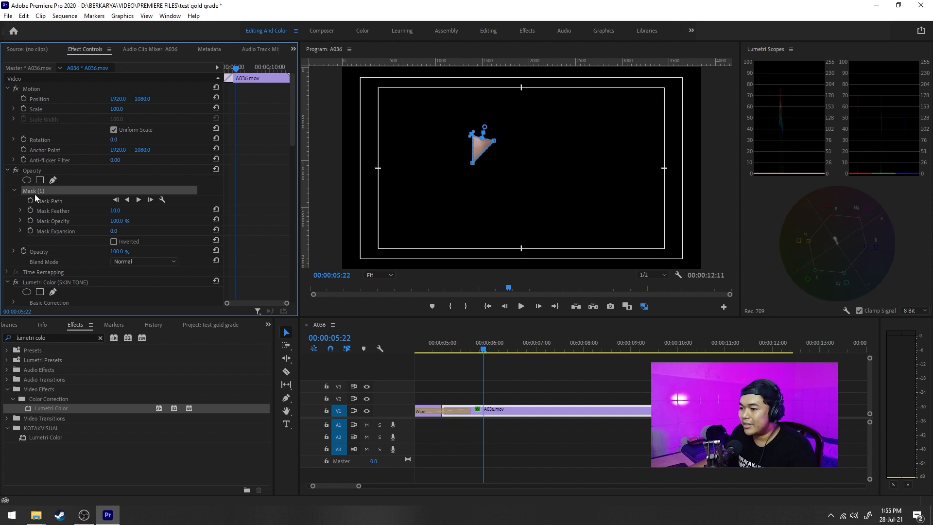
click(15, 170)
click(8, 171)
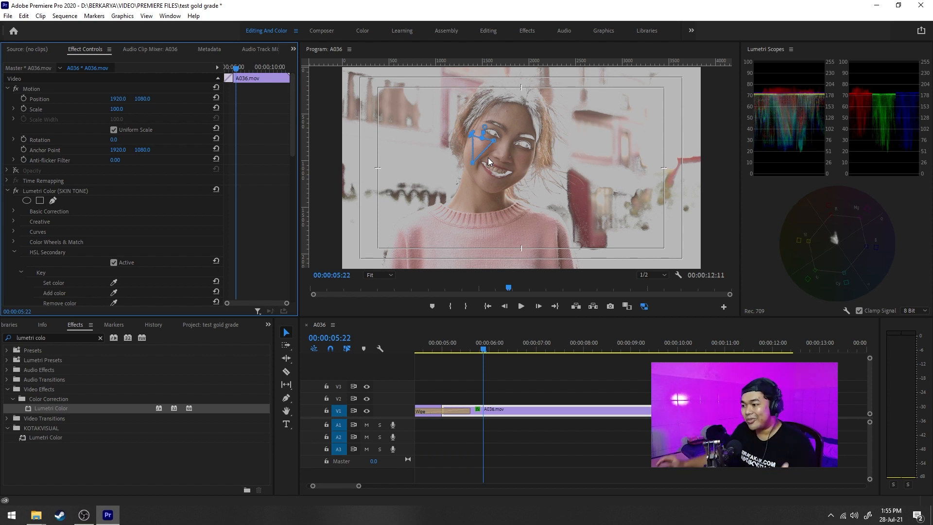
click(564, 71)
Turn off the mask display in the SKIN TONE effect's HSL Secondary key and collapse that effect
scroll(244, 173, down, 8)
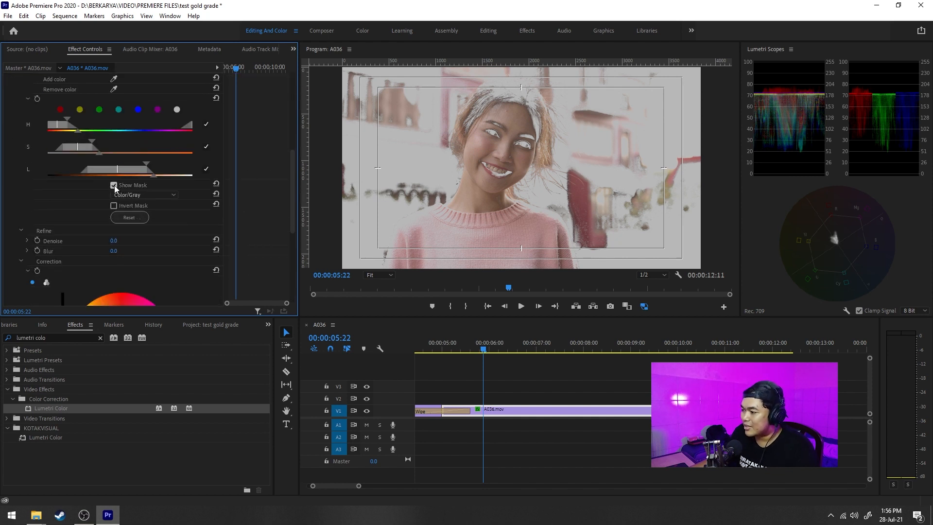
click(113, 185)
scroll(251, 197, up, 5)
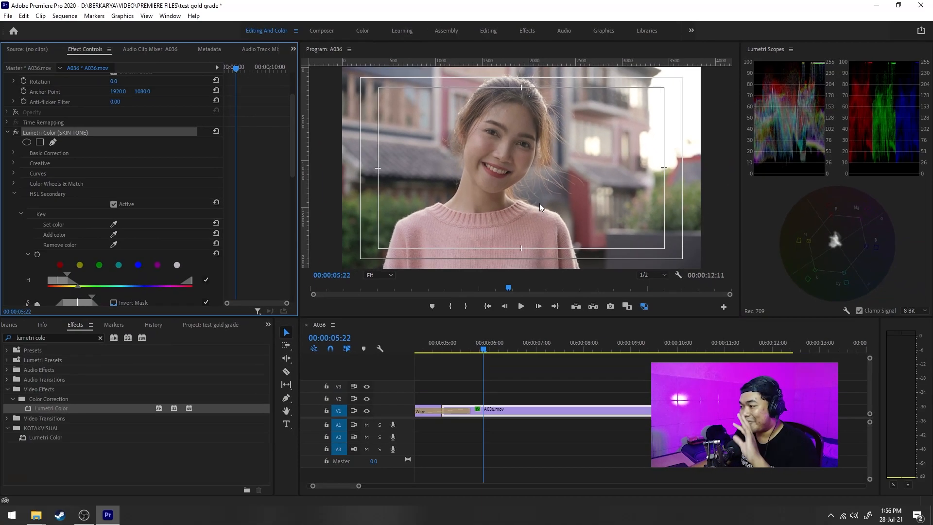
click(7, 132)
Apply the SL GOLD TOBACCO look in the Main Grade effect's Creative section
click(62, 202)
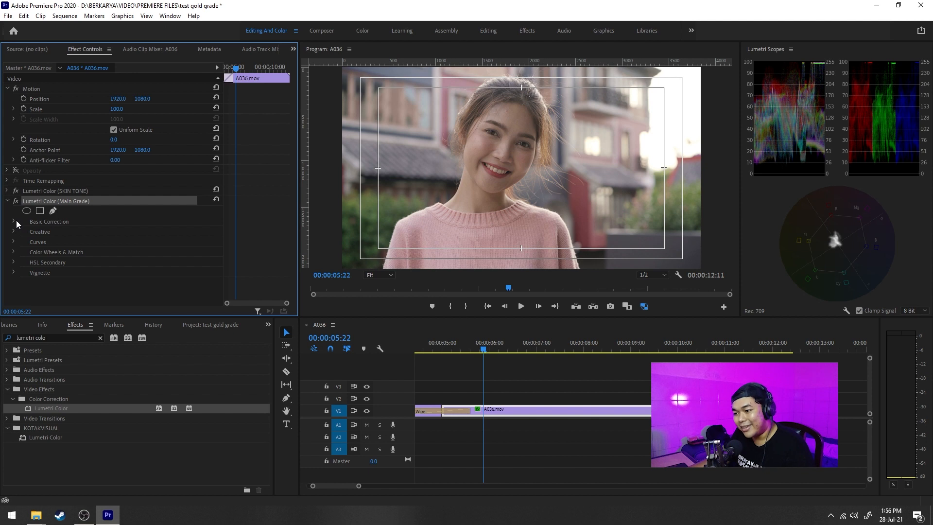
click(14, 231)
scroll(233, 199, down, 2)
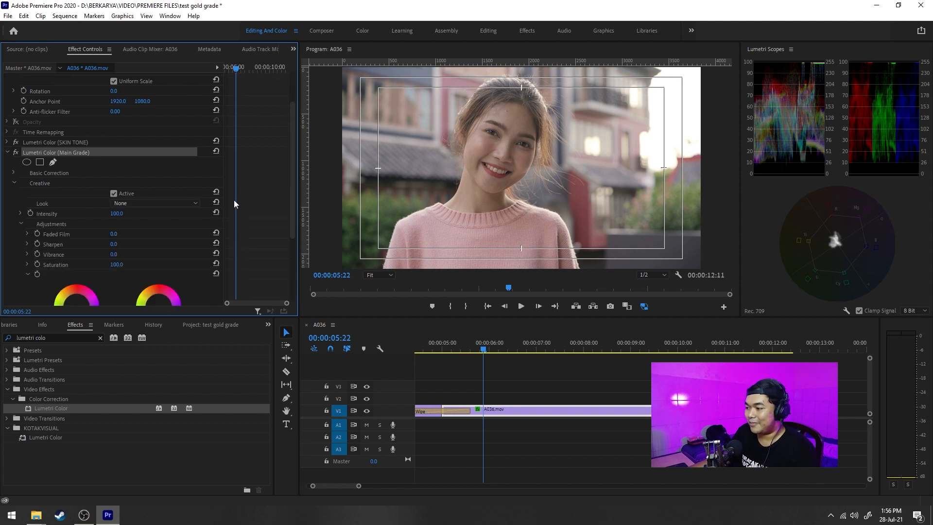
scroll(234, 200, down, 1)
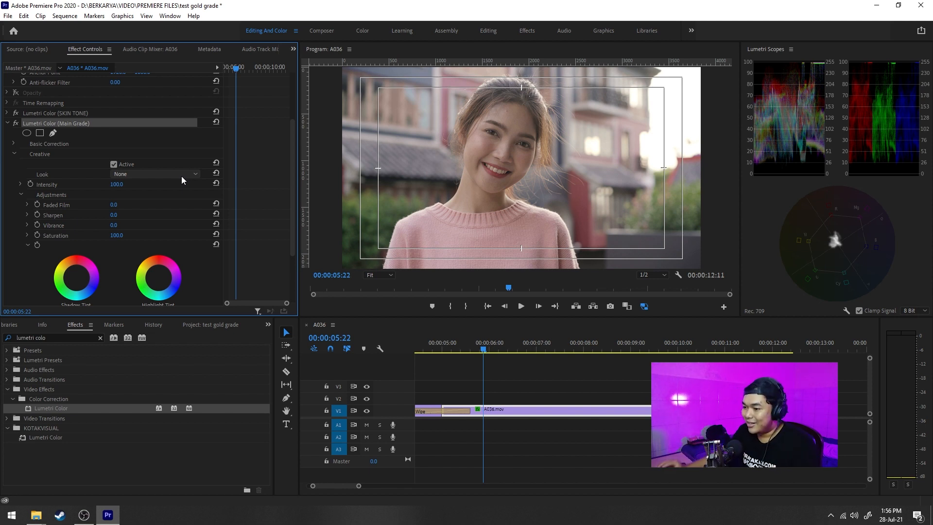
click(138, 174)
scroll(182, 320, down, 10)
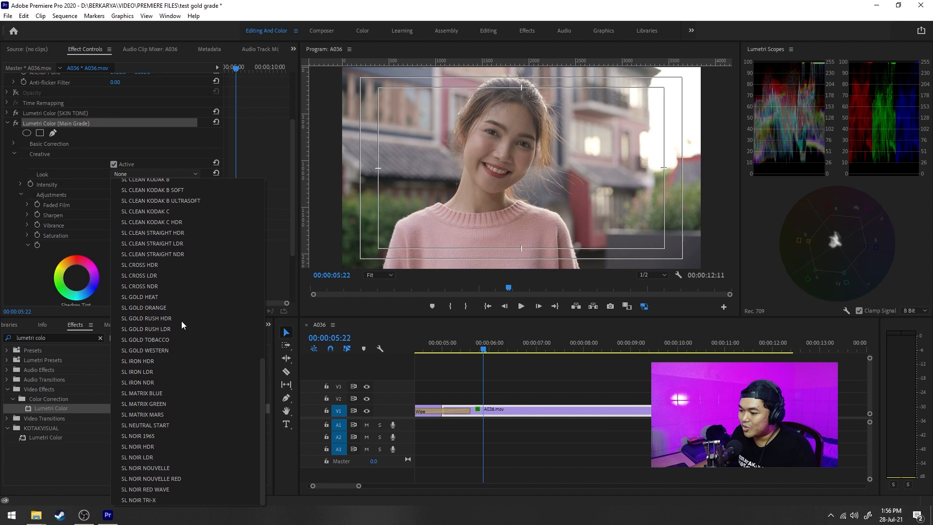
click(145, 339)
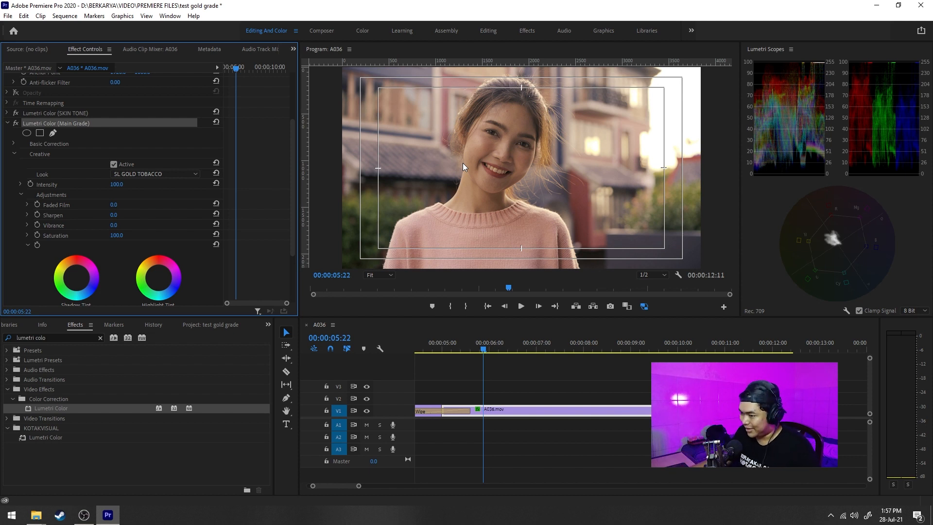
Try a Creative saturation of 60 in the Main Grade effect and settle on 70
scroll(257, 195, down, 2)
click(123, 186)
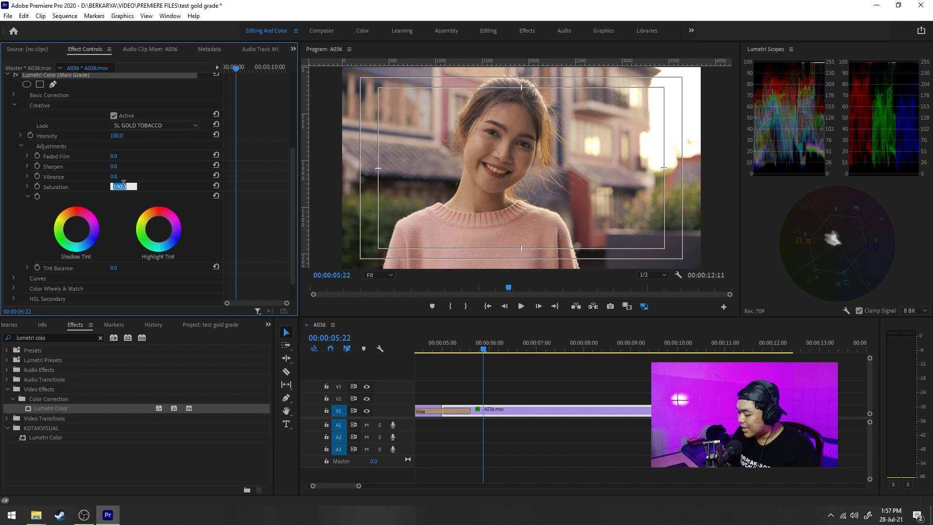
text(60)
key(Return)
click(123, 185)
text(70)
key(Return)
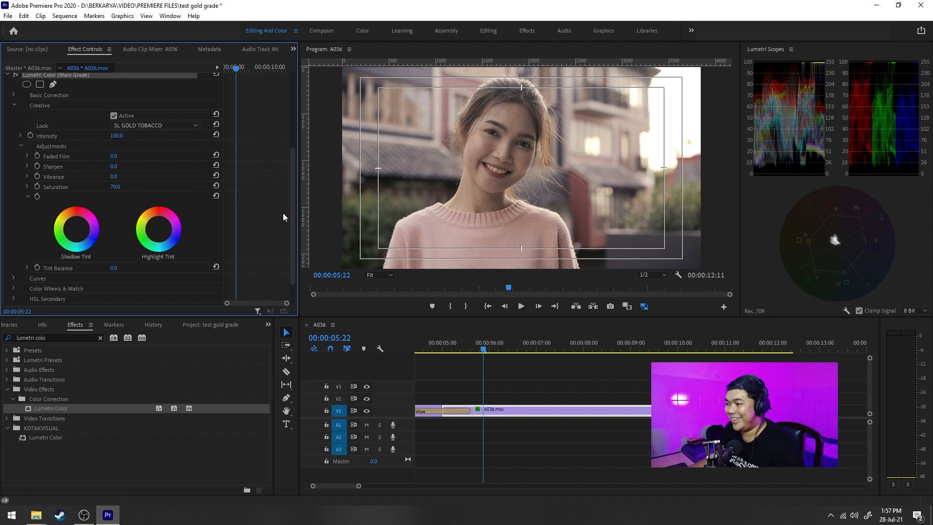
Move the playhead to 00:00:06:00 and set the Main Grade effect's Creative vibrance to 30
key(Right)
key(Right)
key(Right)
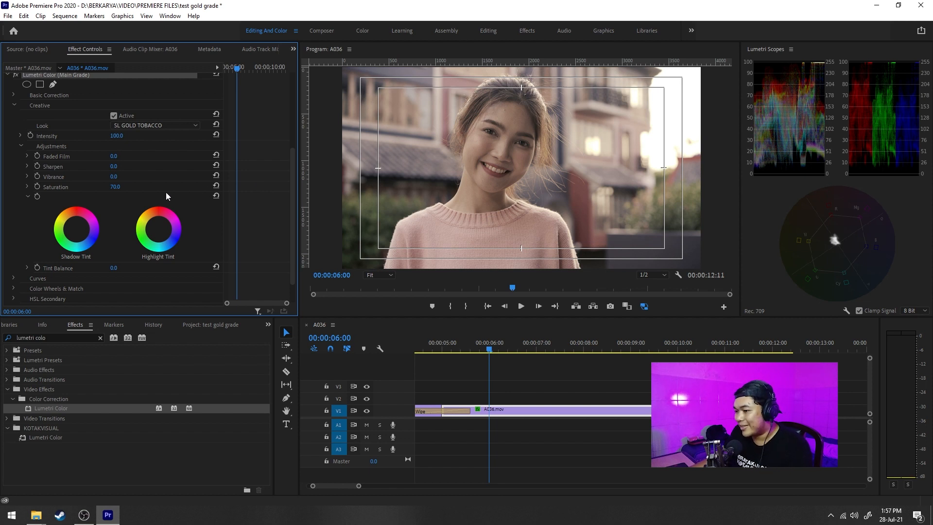
click(116, 176)
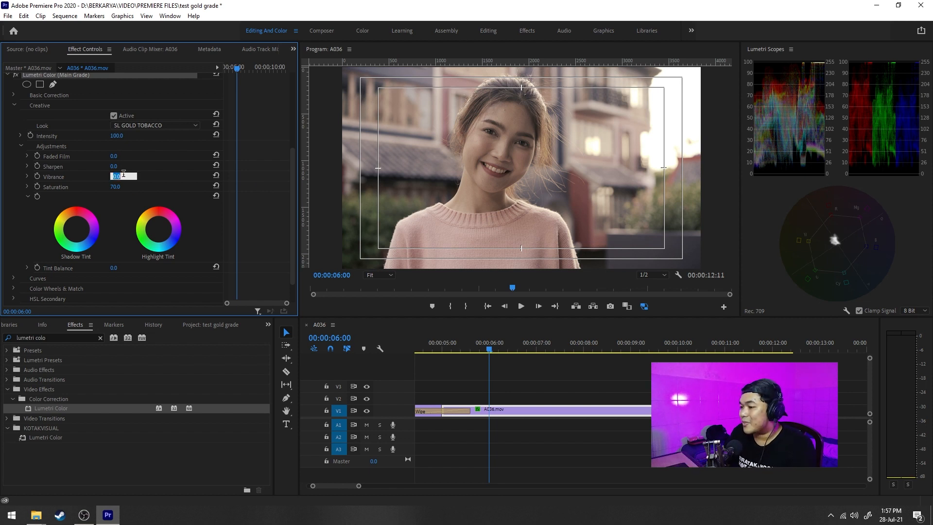
key(Return)
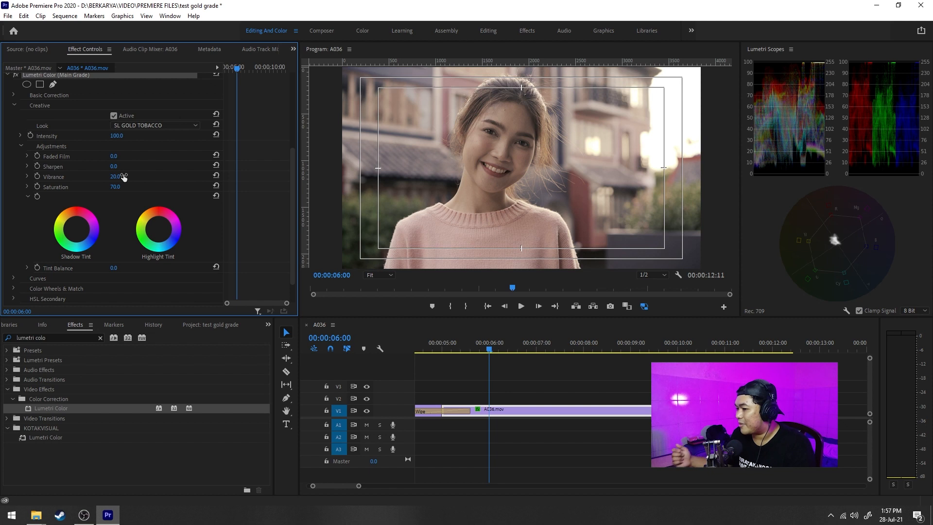
click(122, 178)
text(30)
key(Return)
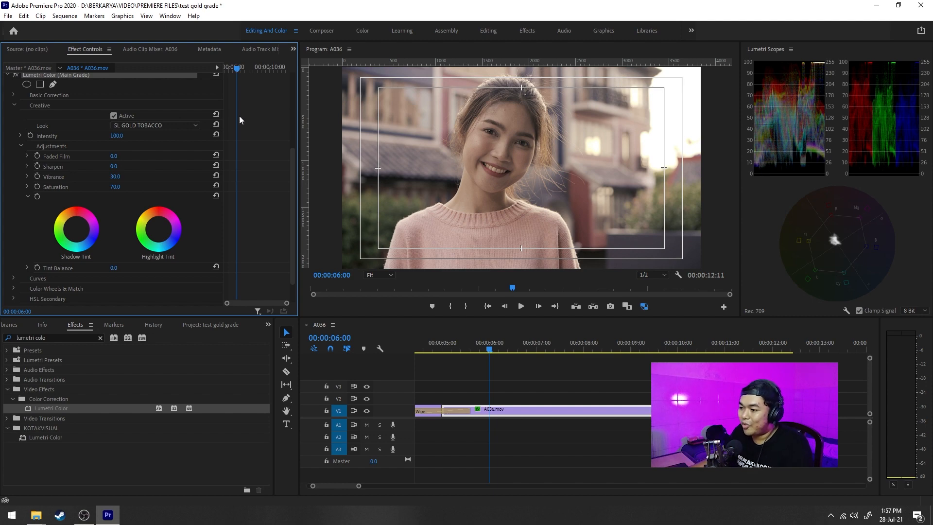
Preview the Main Grade effect's Faded Film at 127 and return it to 0
drag(117, 157, 818, 153)
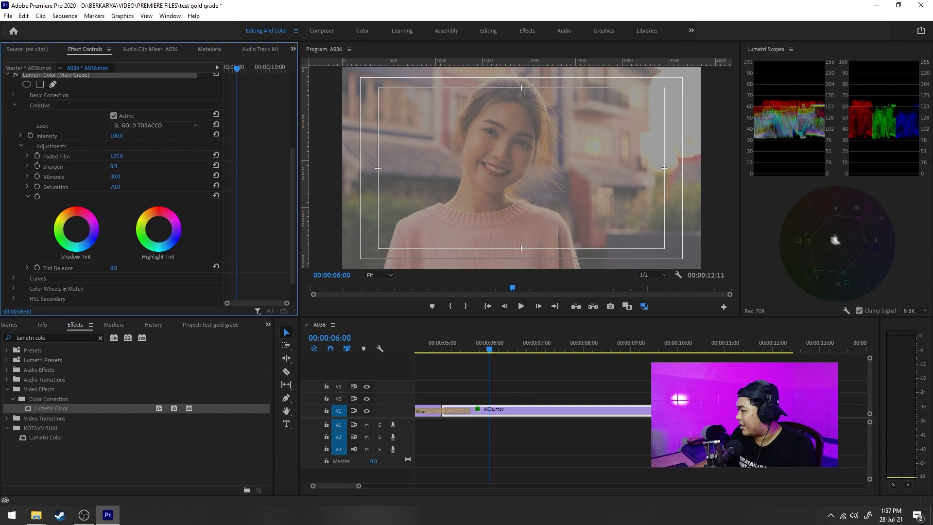
click(783, 88)
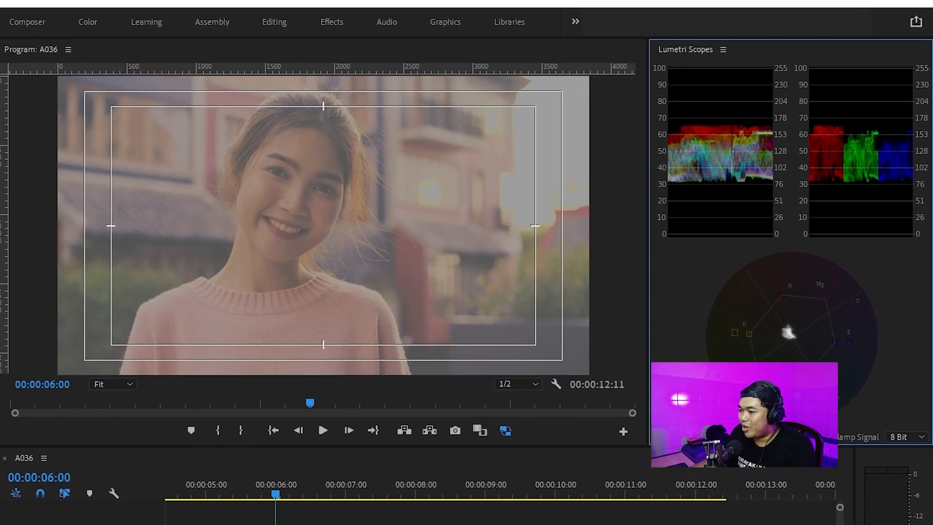
drag(116, 156, 103, 156)
drag(2, 222, 0, 222)
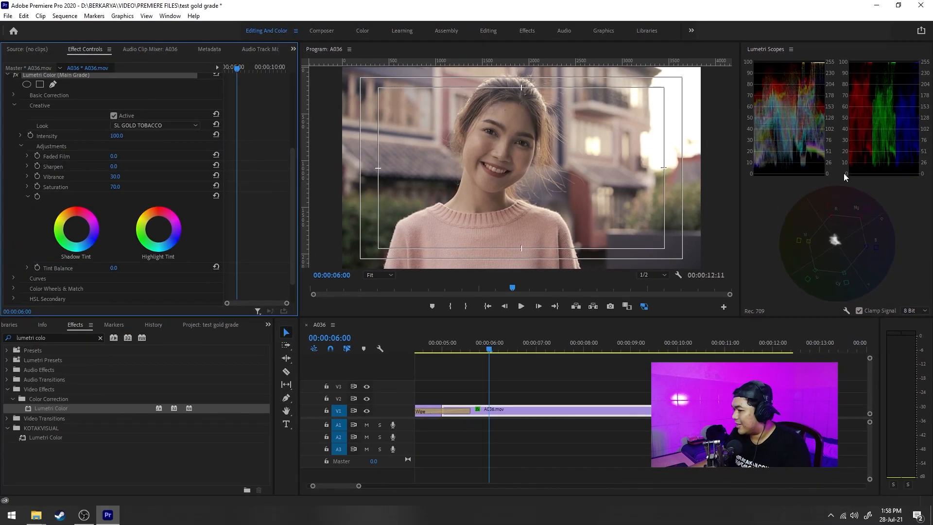
Try a Faded Film value of 10 in the Main Grade effect and settle on 15
click(121, 155)
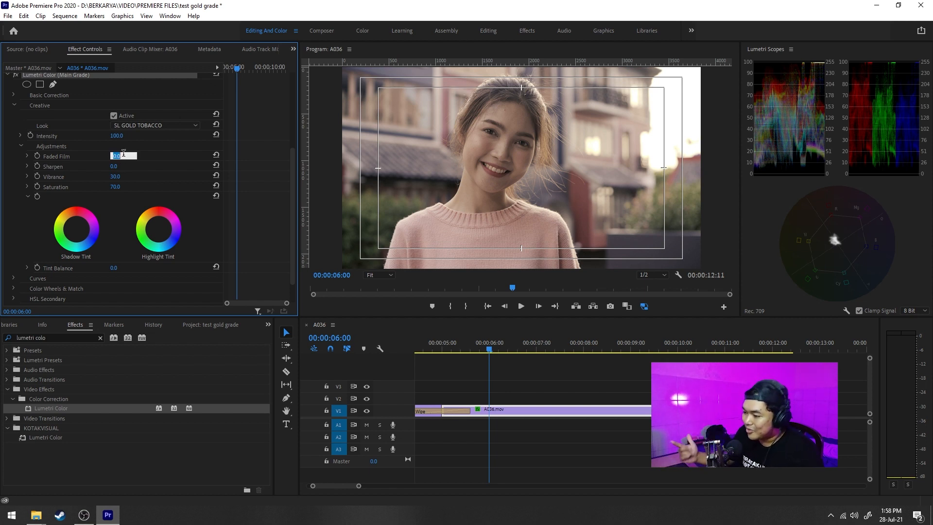
text(10)
key(Return)
click(124, 155)
text(15)
key(Return)
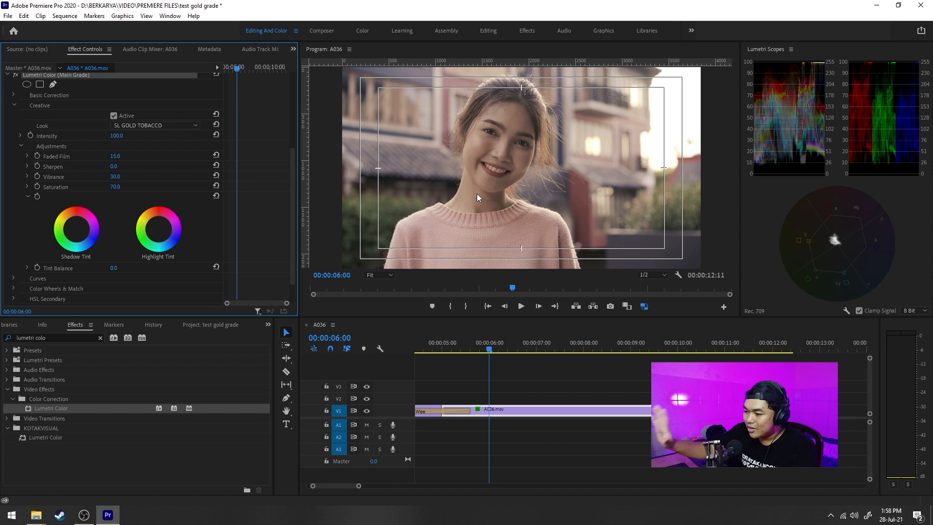
Open the RGB Curves in the Main Grade effect's Curves section
scroll(278, 223, down, 1)
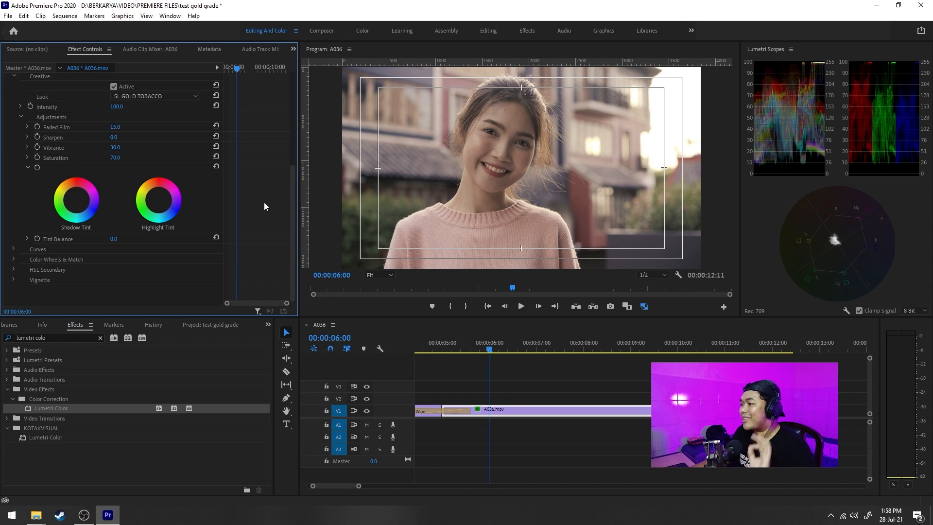
click(13, 249)
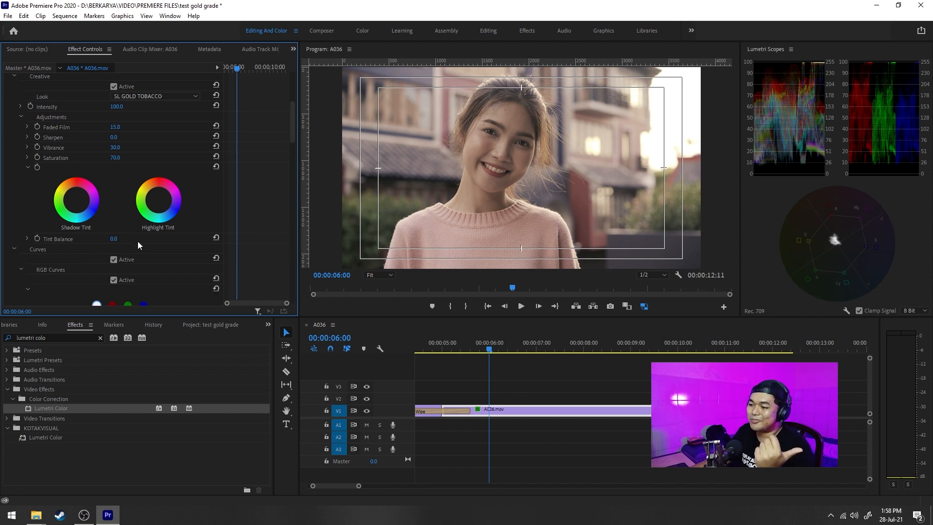
scroll(261, 214, down, 5)
scroll(276, 211, down, 1)
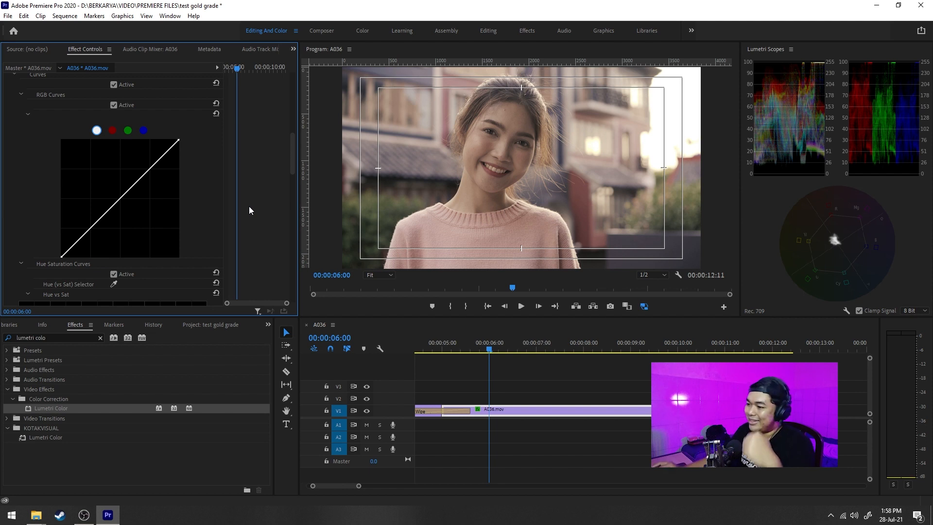
click(122, 199)
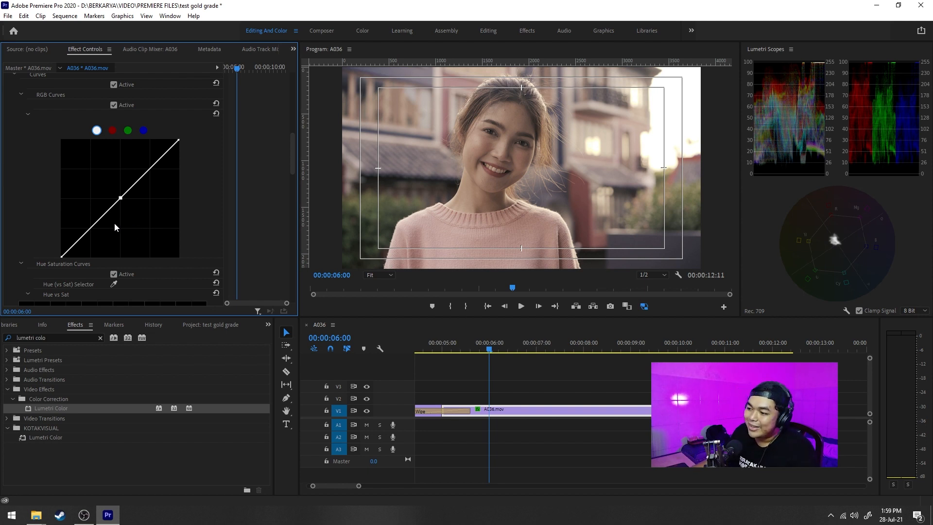
drag(120, 198, 113, 202)
click(217, 113)
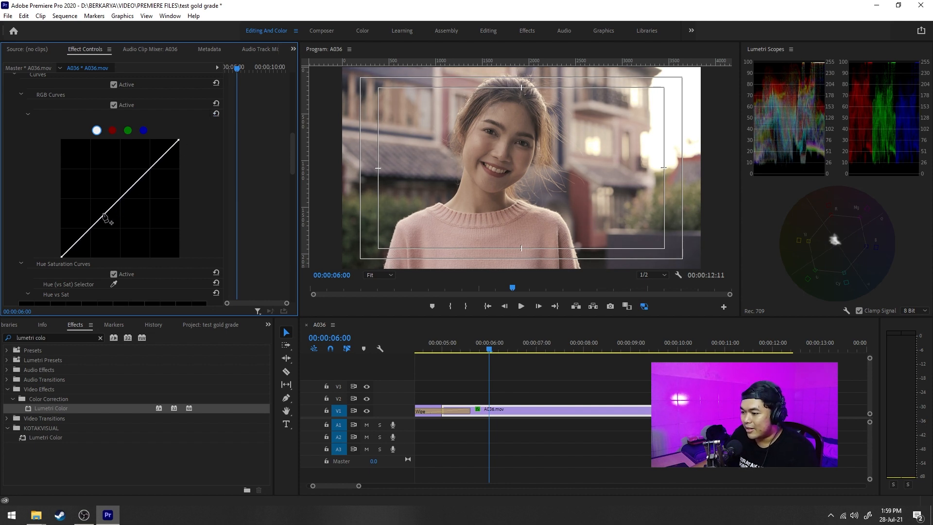
Anchor the master RGB curve in the lower midtones and move its black point slightly inward to deepen the shadows
click(109, 211)
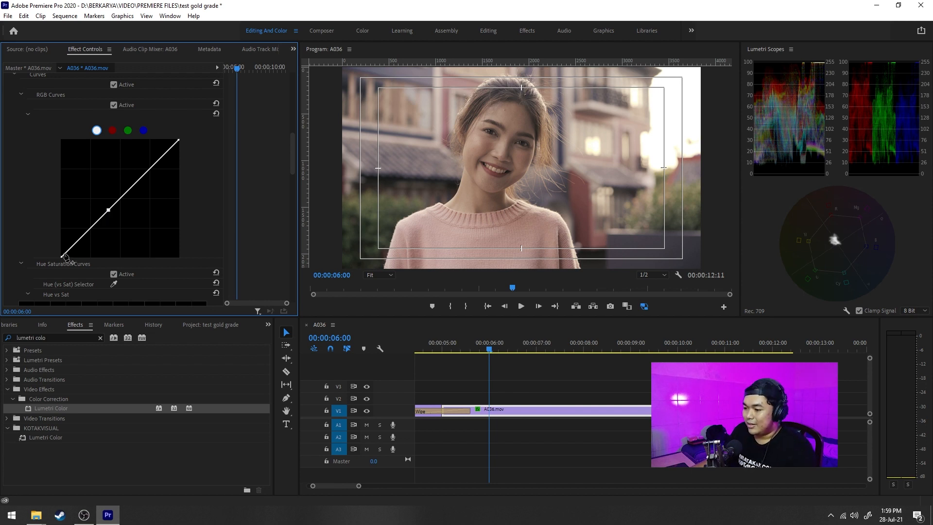
drag(62, 258, 71, 261)
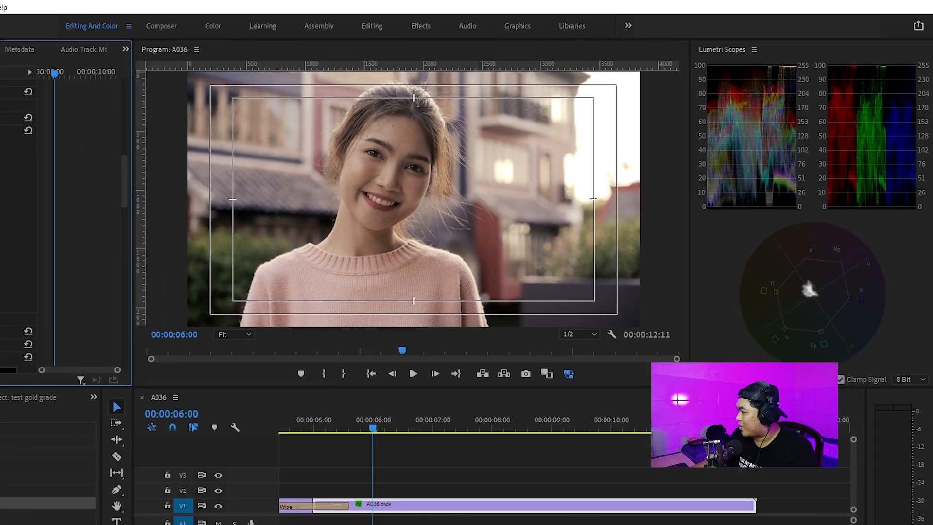
mouse_move(71, 256)
mouse_down()
mouse_move(85, 256)
mouse_move(70, 259)
mouse_up()
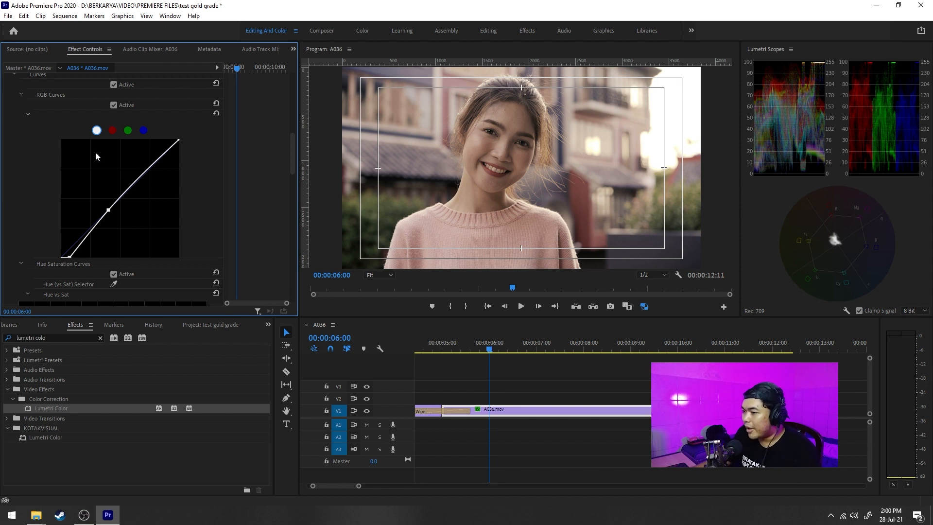
Anchor the red and blue curves in the lower midtones and shift each one's black point slightly inward
click(112, 131)
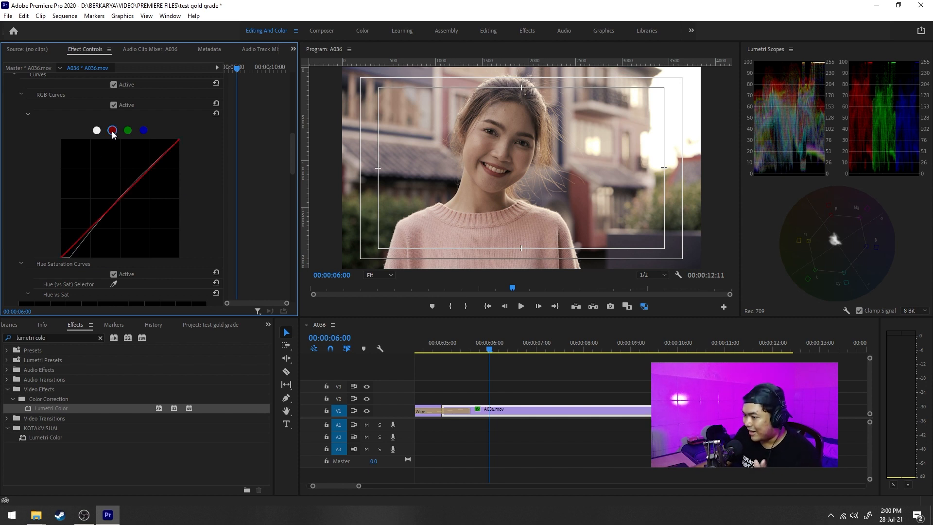
click(109, 210)
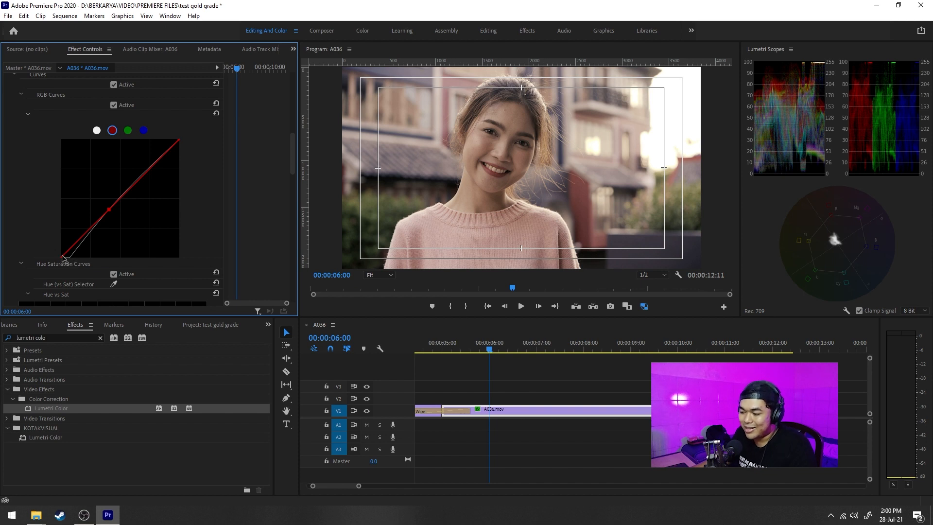
drag(61, 258, 66, 261)
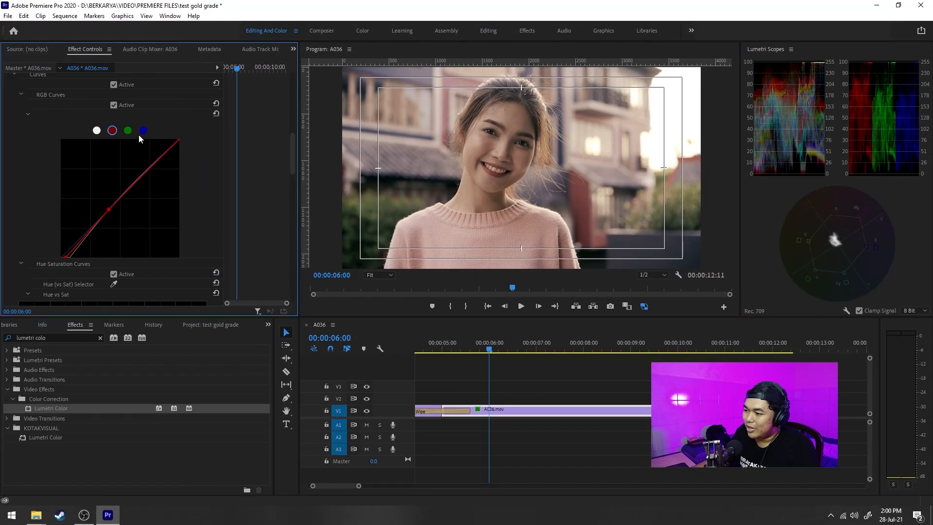
click(143, 130)
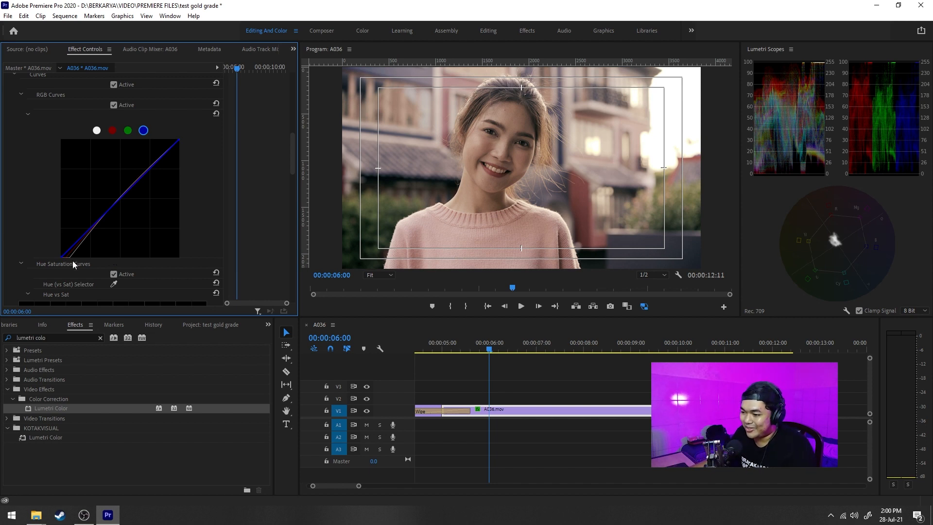
click(110, 209)
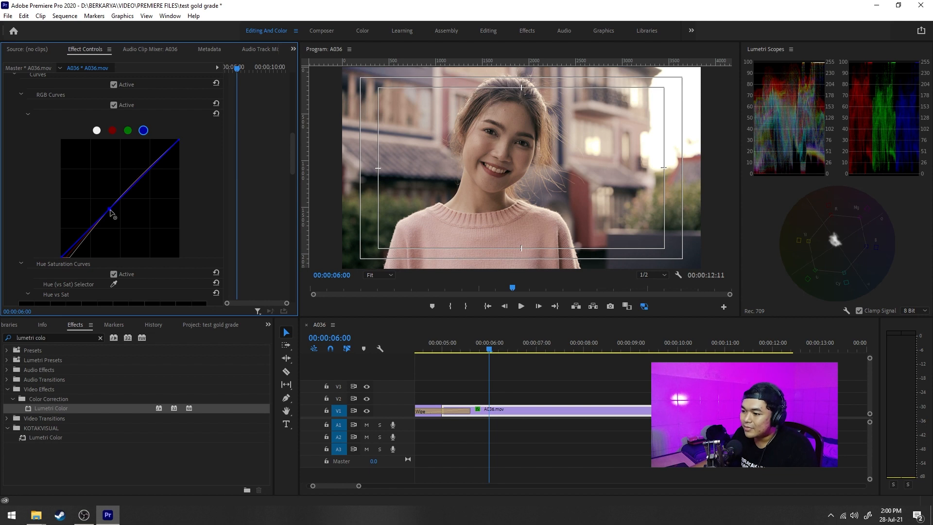
drag(61, 260, 66, 263)
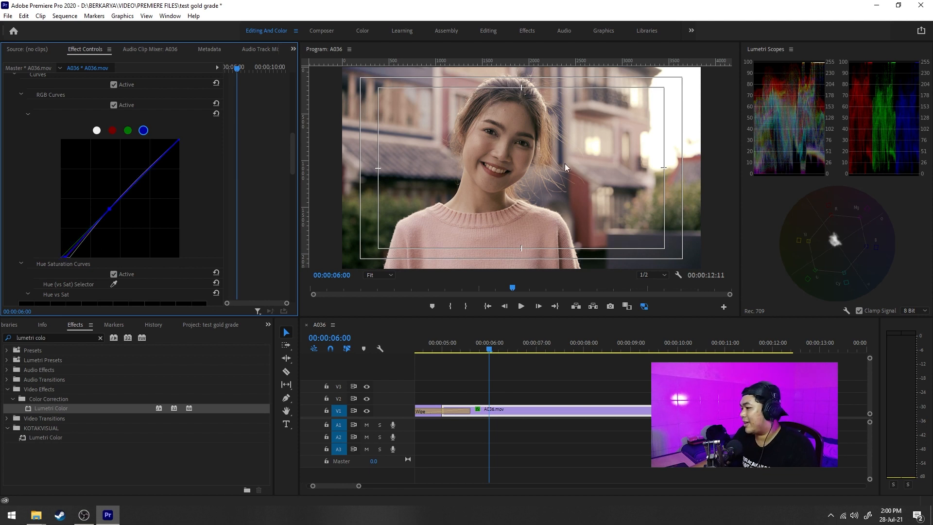
Review the Main Grade effect's Creative settings, RGB curves and Hue Saturation Curves
scroll(243, 209, up, 3)
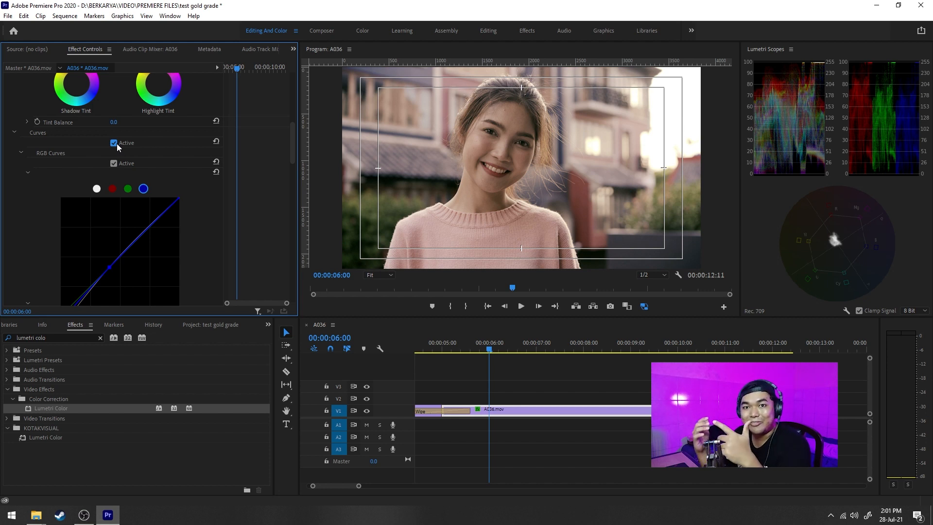
scroll(267, 226, down, 3)
scroll(267, 226, up, 4)
scroll(267, 226, up, 4)
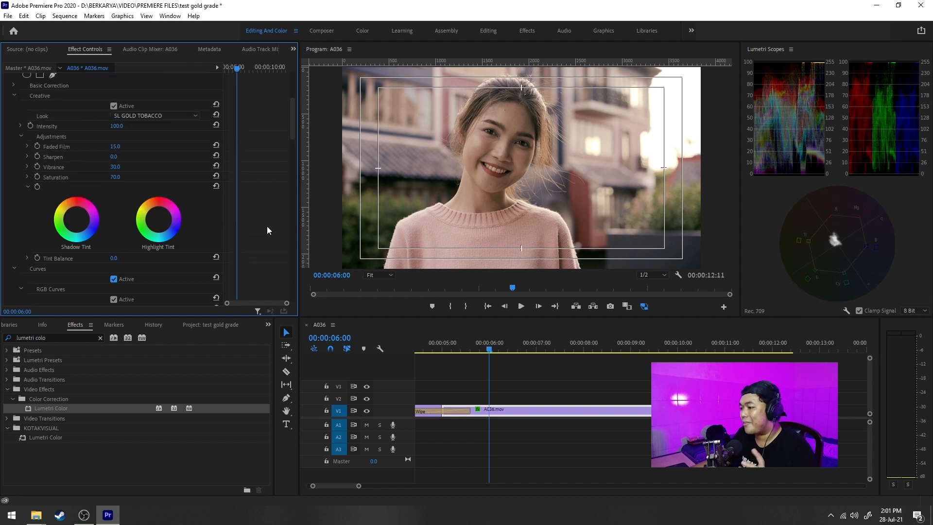
scroll(267, 226, down, 3)
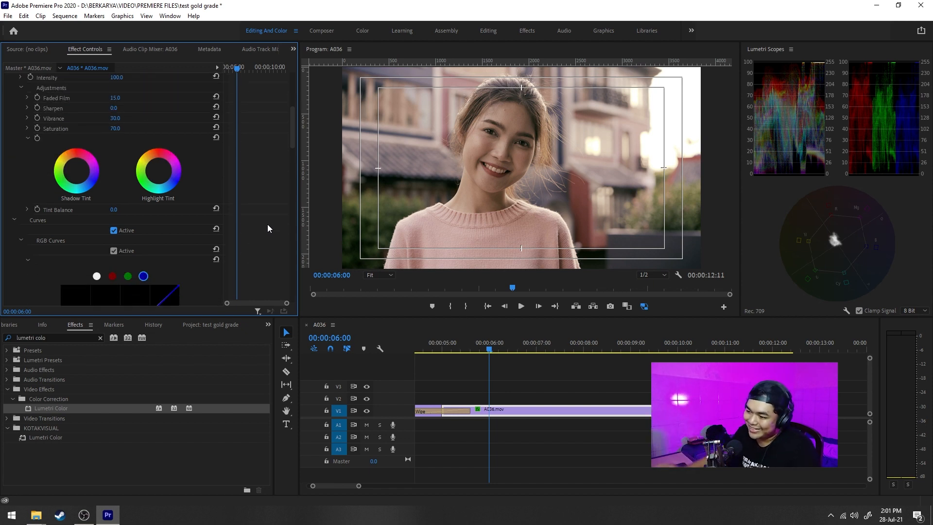
scroll(268, 226, down, 10)
scroll(268, 220, up, 4)
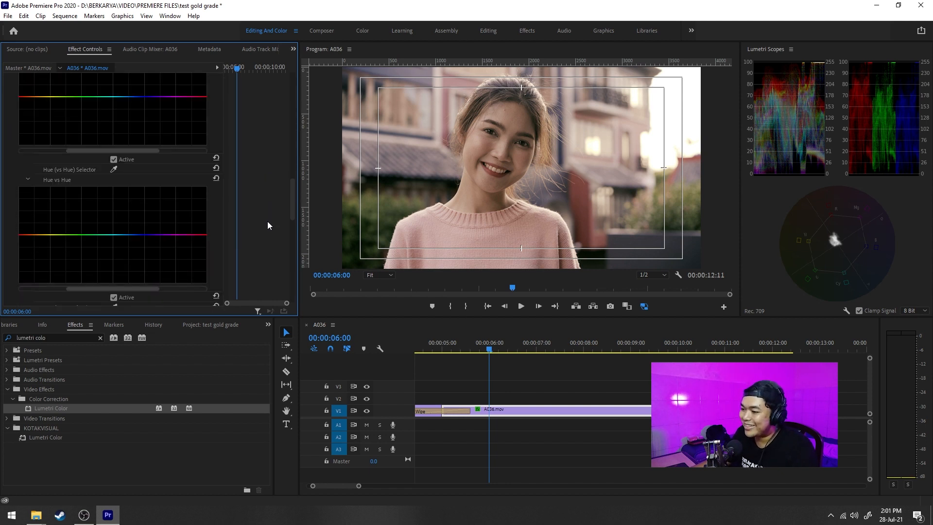
scroll(268, 218, up, 4)
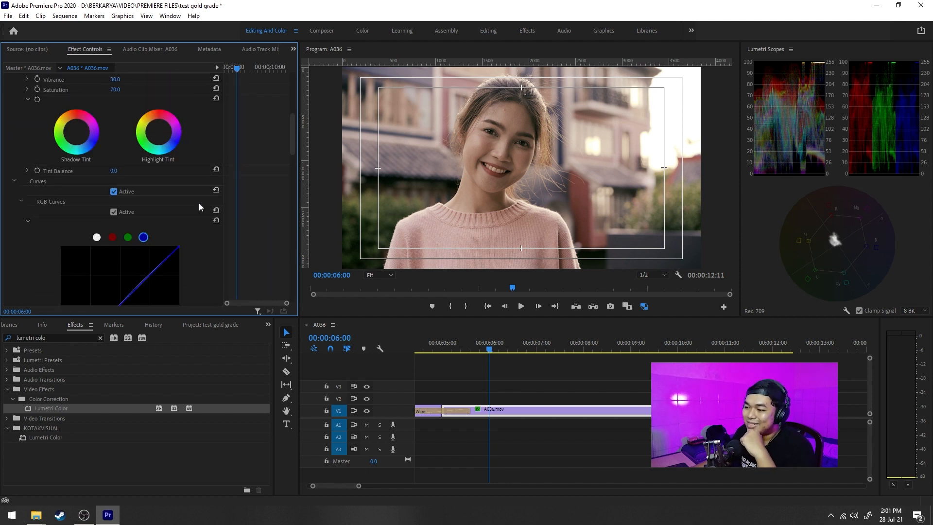
click(15, 180)
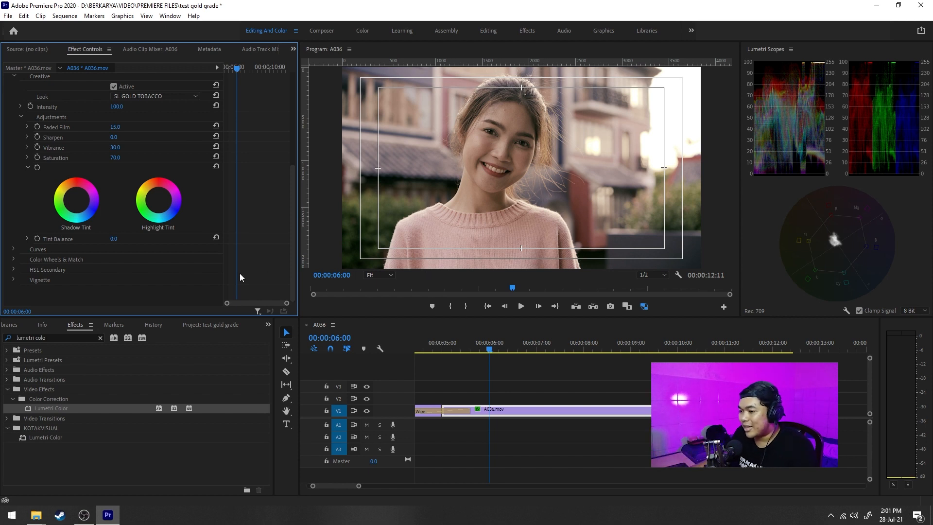
Add an upper-midtone anchor point to the Main Grade's master RGB curve and lower its white point slightly to soften the highlights
click(13, 249)
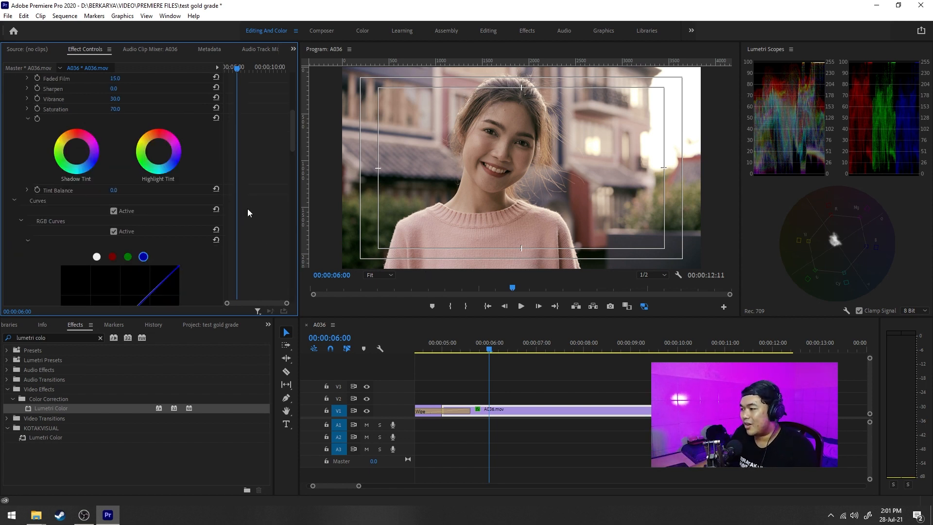
scroll(249, 208, down, 5)
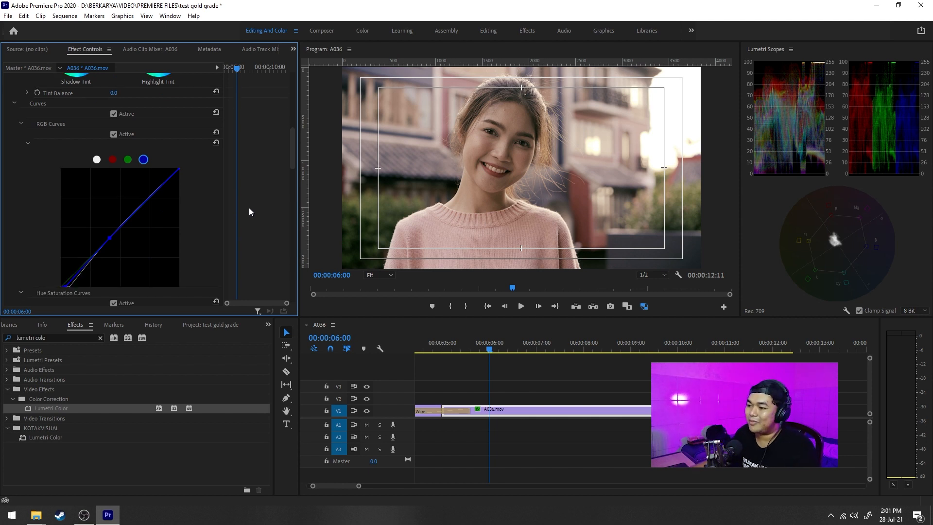
click(97, 161)
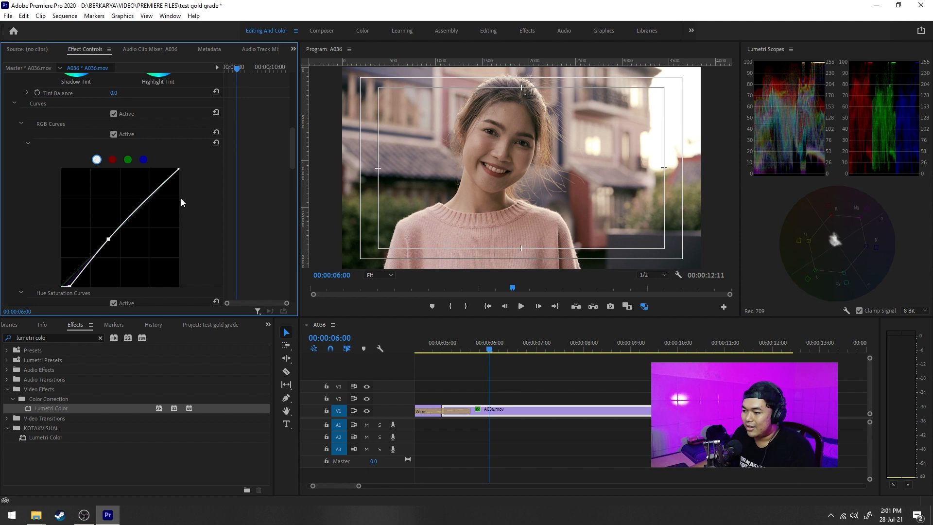
click(151, 197)
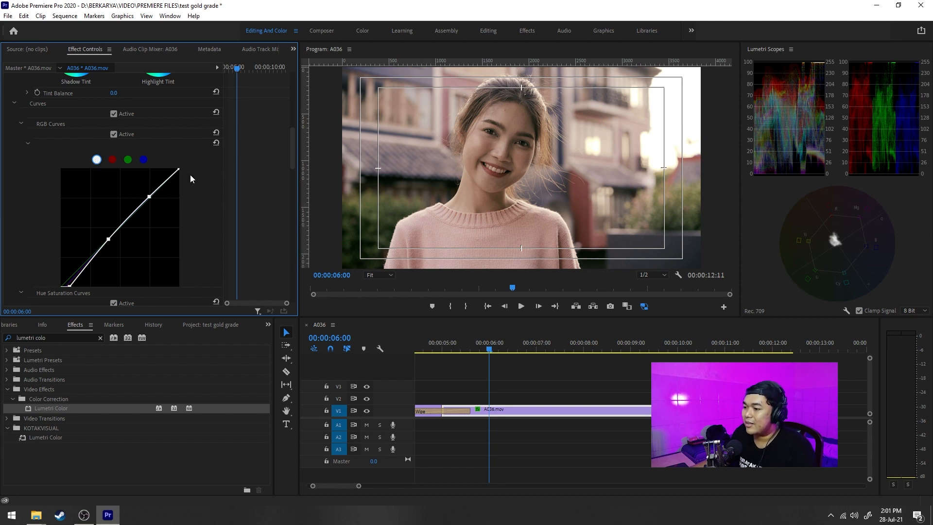
drag(179, 170, 181, 170)
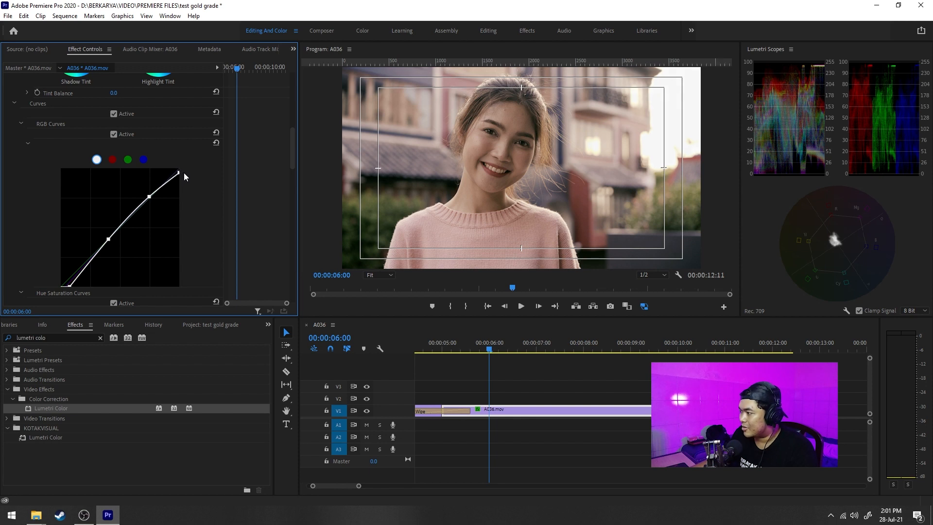
right_click(809, 62)
click(416, 4)
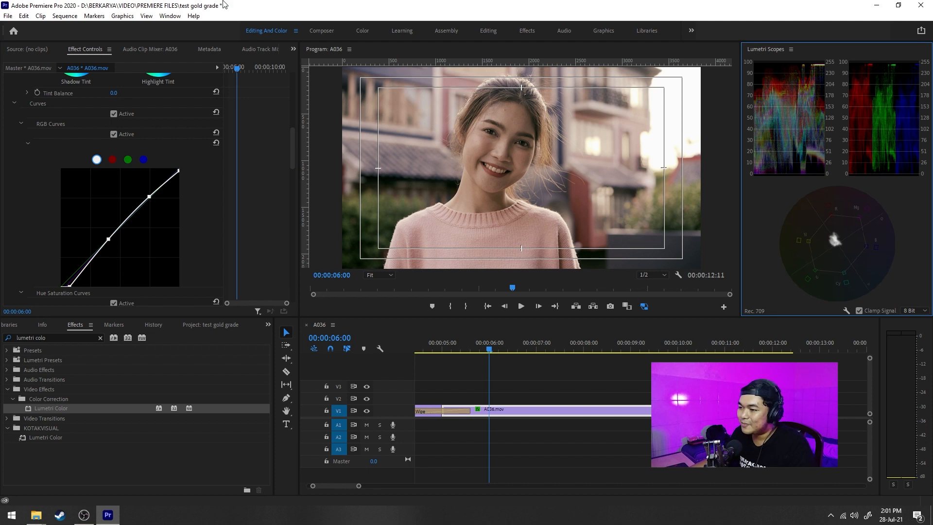
Collapse the Main Grade effect, add another Lumetri Color effect below it and rename the new one "Addon grade"
scroll(252, 212, down, 3)
scroll(253, 209, up, 8)
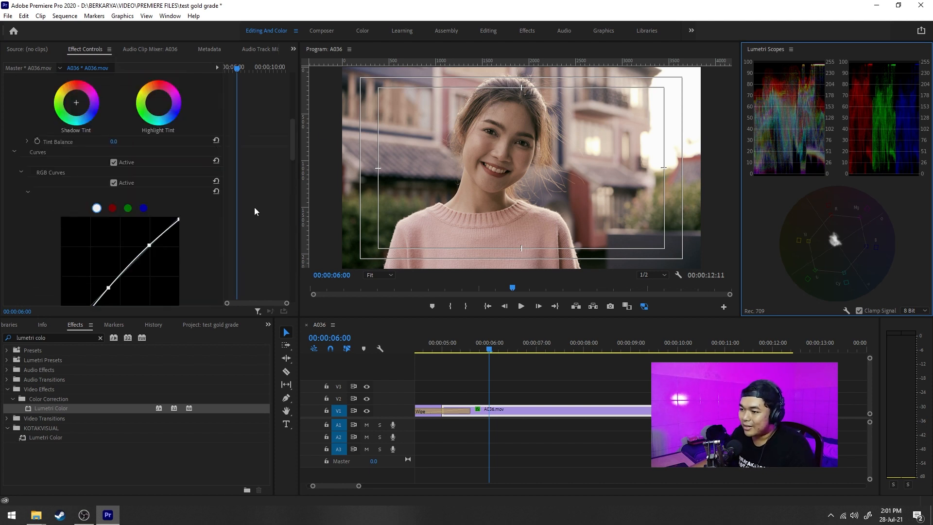
scroll(219, 182, up, 2)
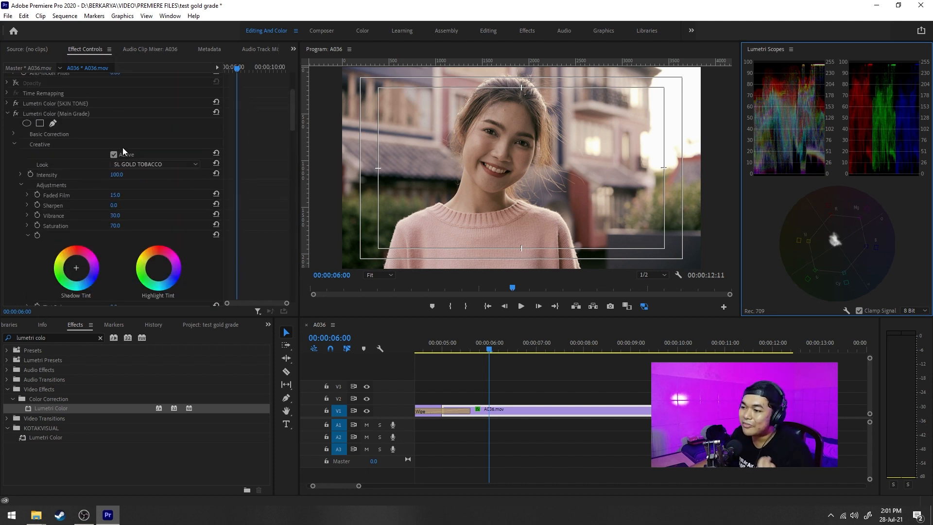
click(8, 112)
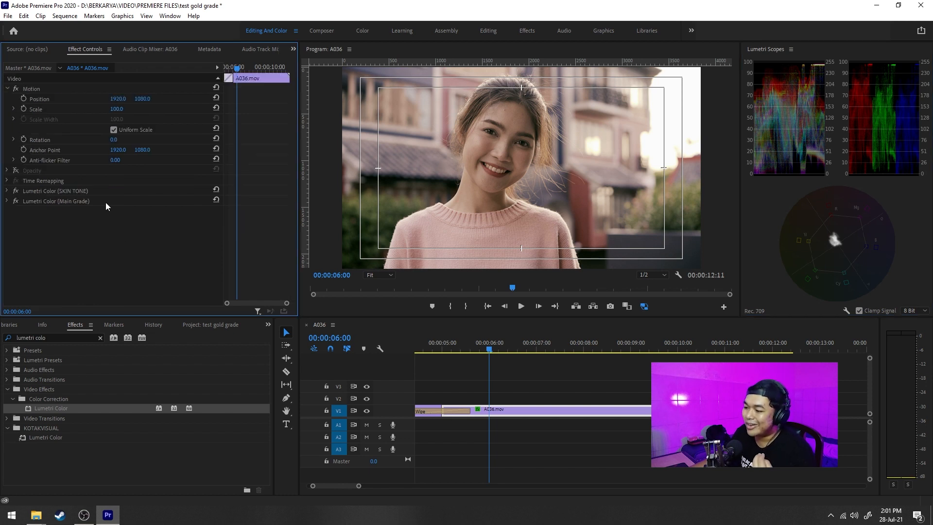
drag(55, 409, 97, 220)
right_click(73, 214)
click(89, 219)
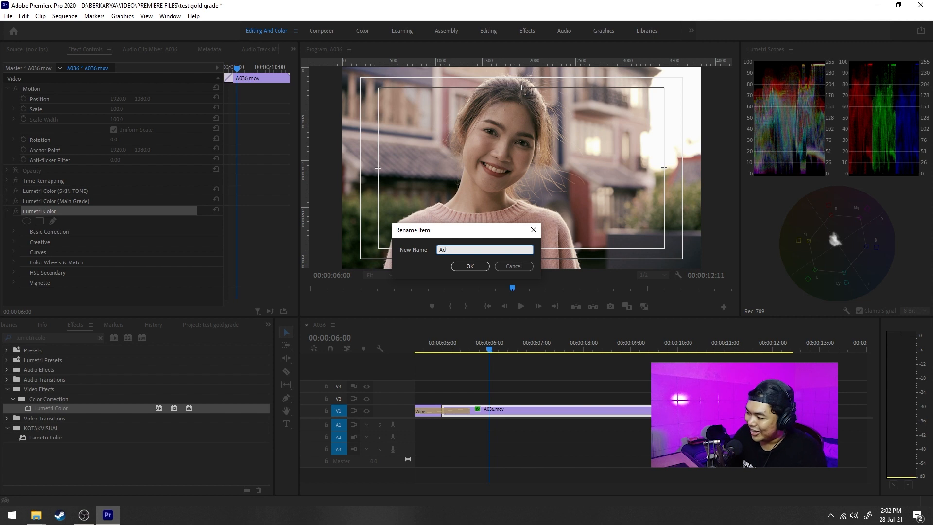
text(Addon grade)
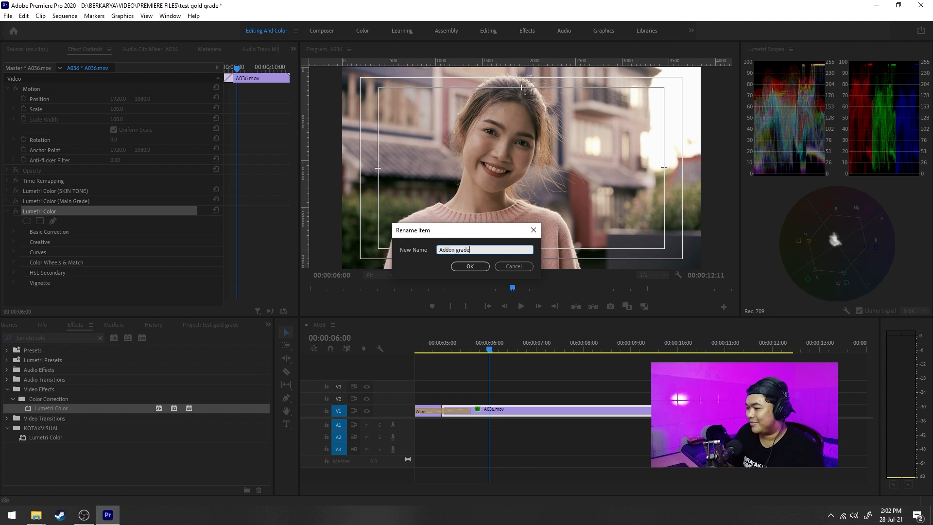
key(Return)
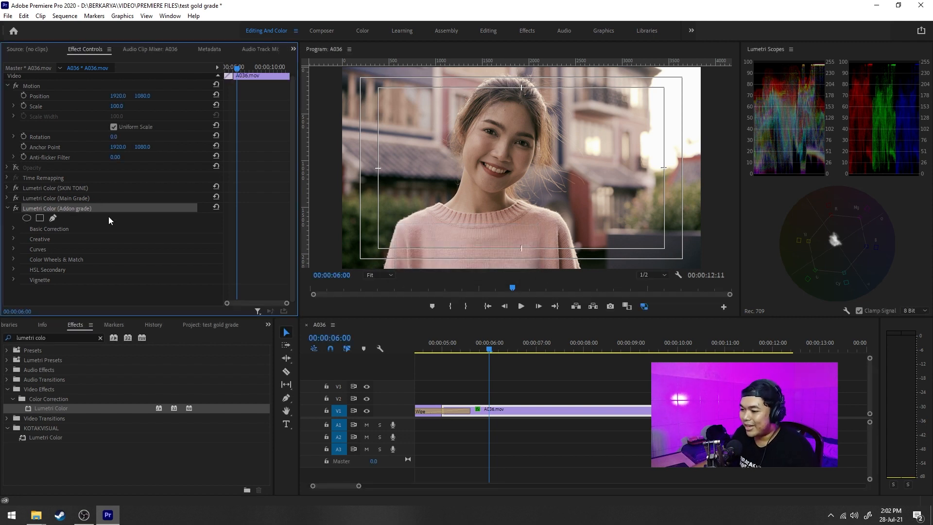
Set the Addon grade effect's HSL Secondary key to the green color preset
click(13, 269)
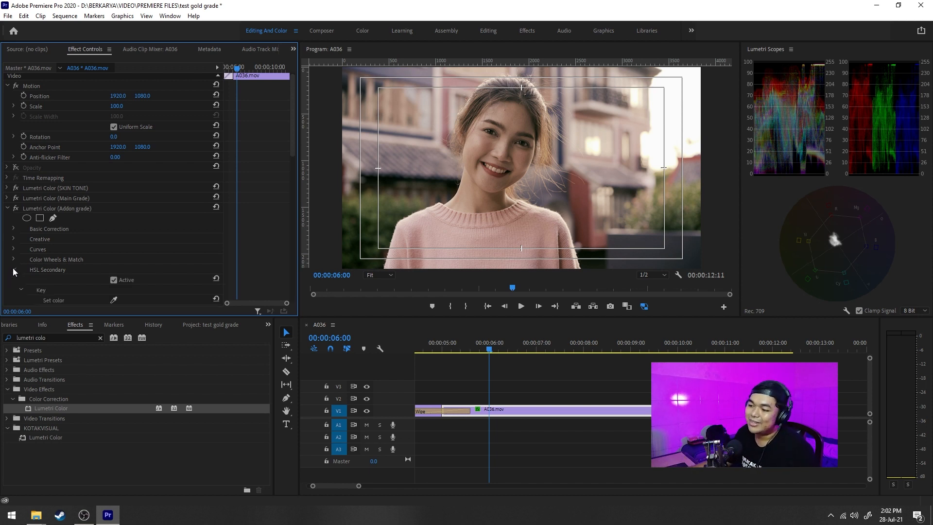
scroll(132, 226, down, 5)
scroll(246, 178, down, 1)
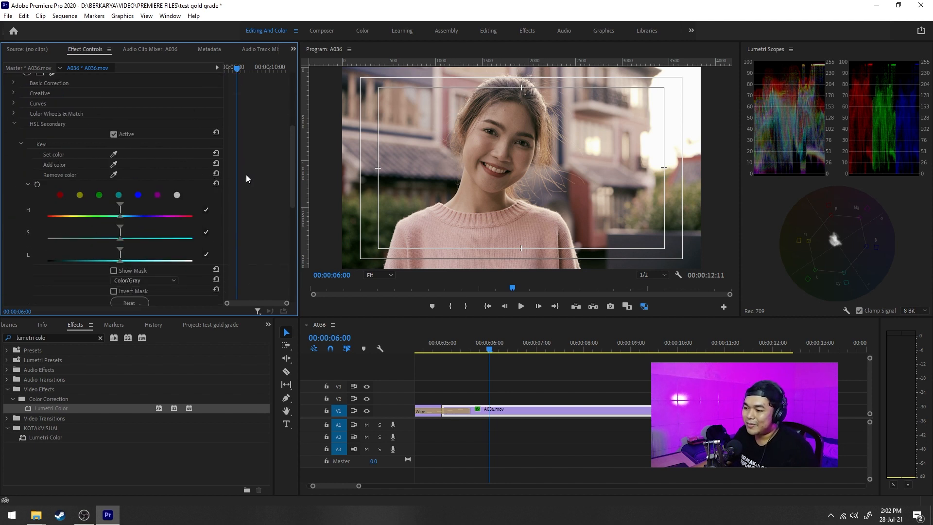
click(99, 196)
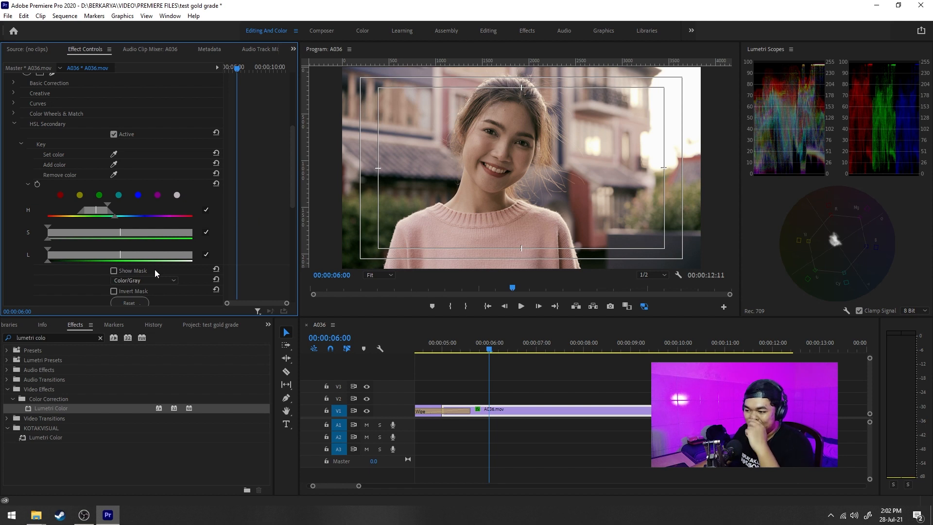
Show the HSL Secondary mask, add a color sample from the blurred bushes and widen the hue range and its falloff slightly toward cyan
click(121, 274)
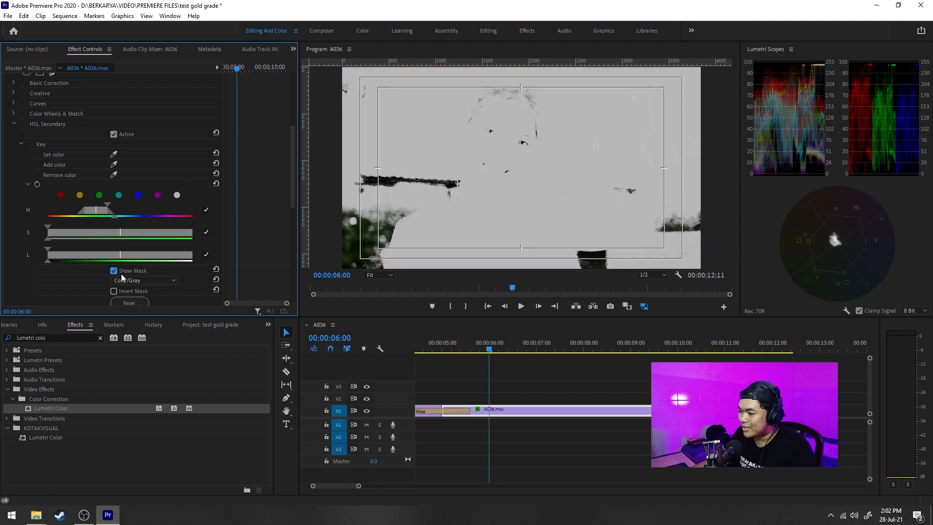
click(113, 165)
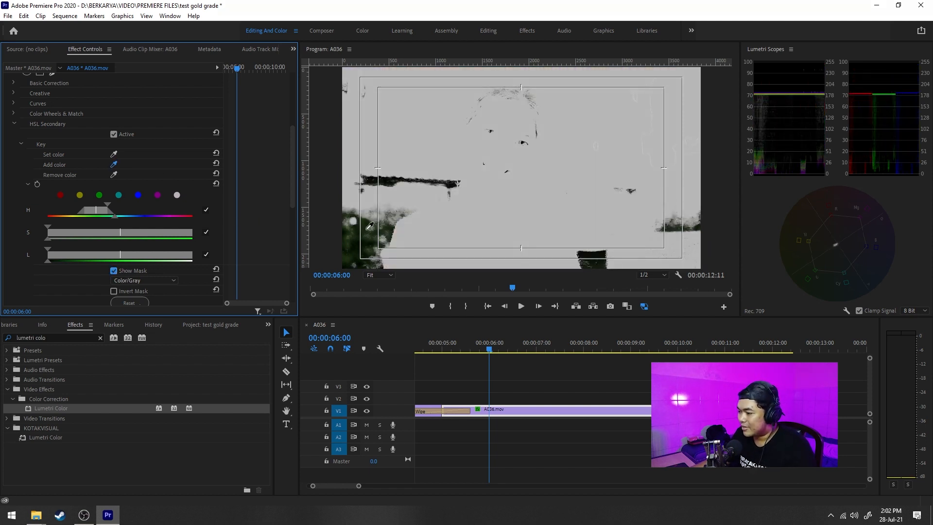
click(360, 226)
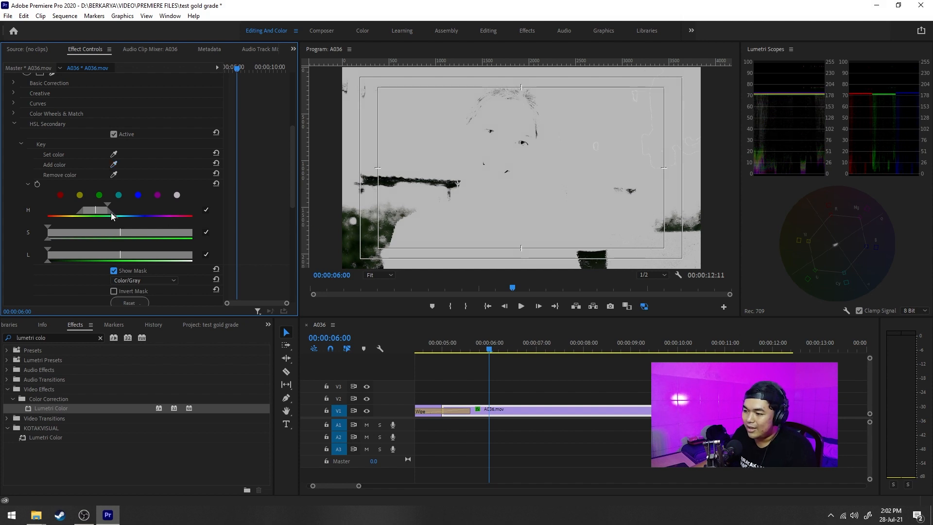
drag(107, 205, 110, 205)
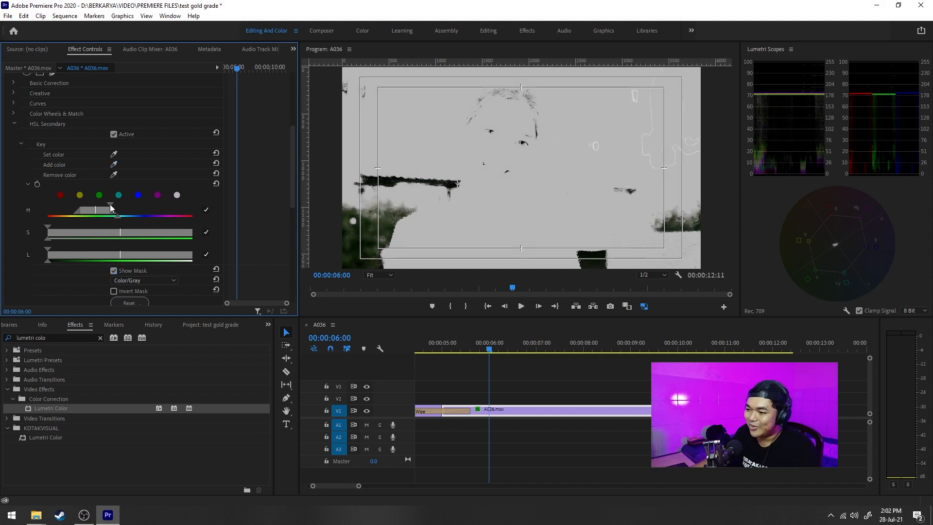
scroll(240, 190, down, 3)
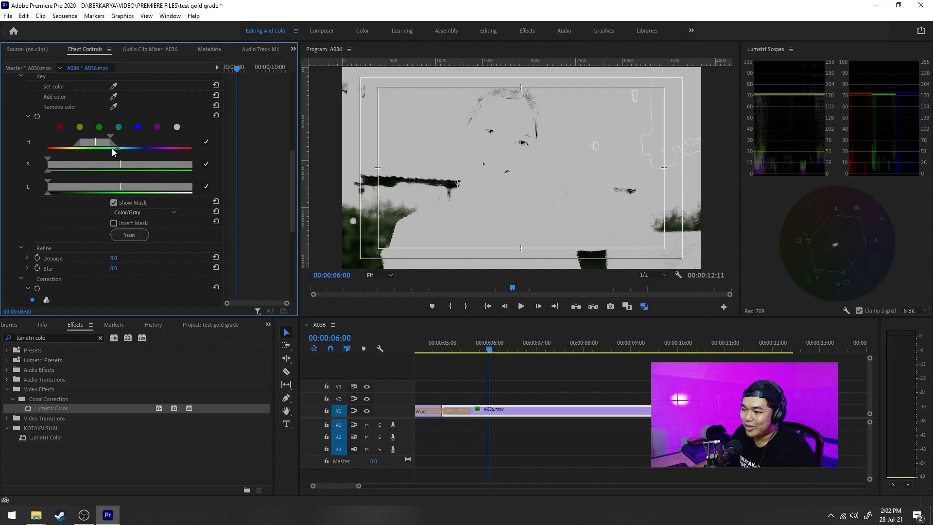
drag(116, 149, 120, 151)
Set the HSL Secondary correction's tint to 10 and temperature to 60, and turn off the mask display
drag(293, 182, 295, 269)
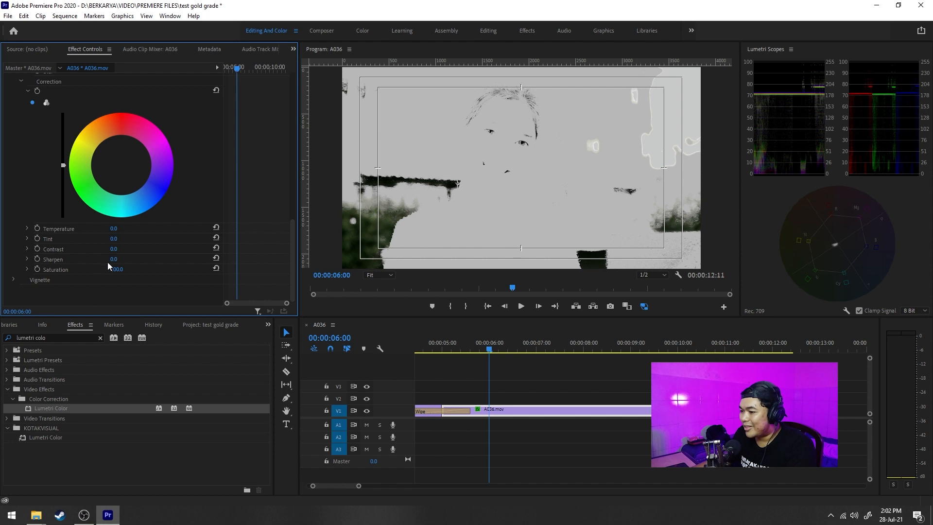
mouse_move(116, 239)
mouse_down()
mouse_move(52, 240)
mouse_move(135, 240)
mouse_move(121, 239)
mouse_up()
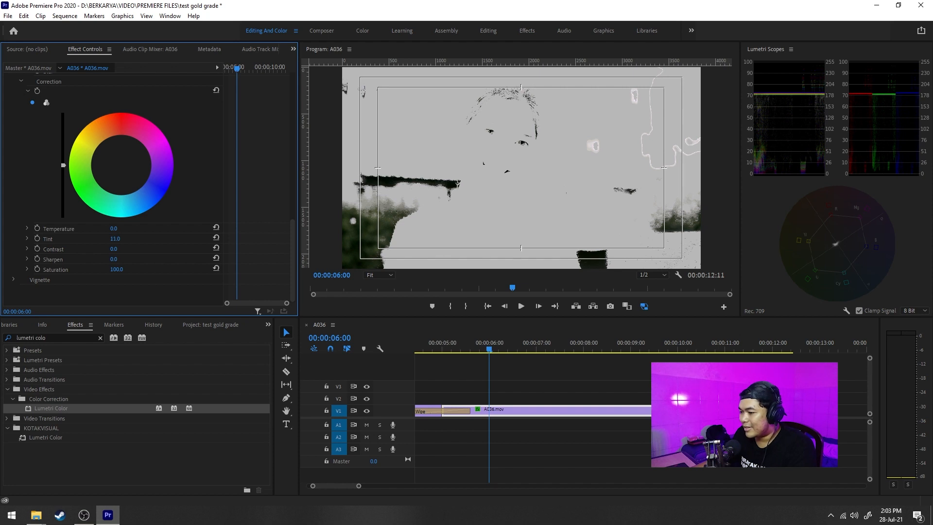
drag(121, 240, 114, 230)
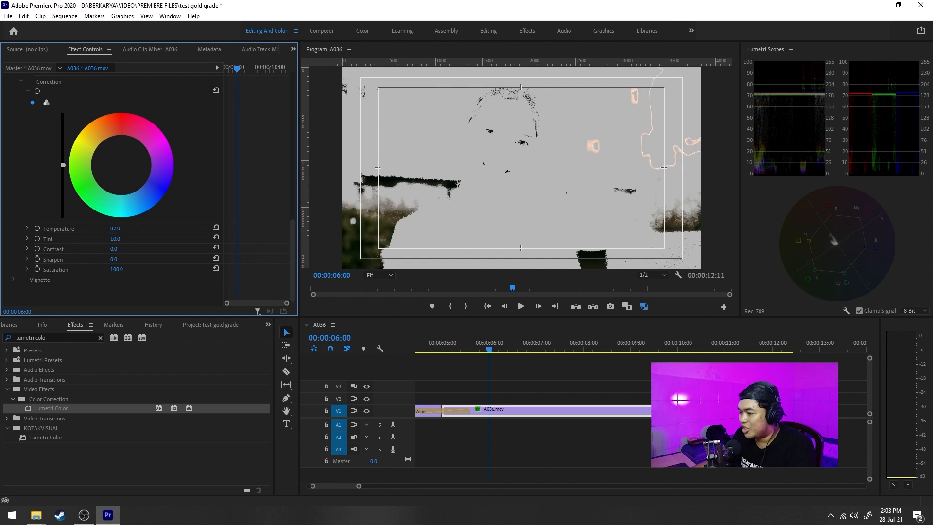
click(117, 229)
text(60)
key(Return)
scroll(262, 190, up, 5)
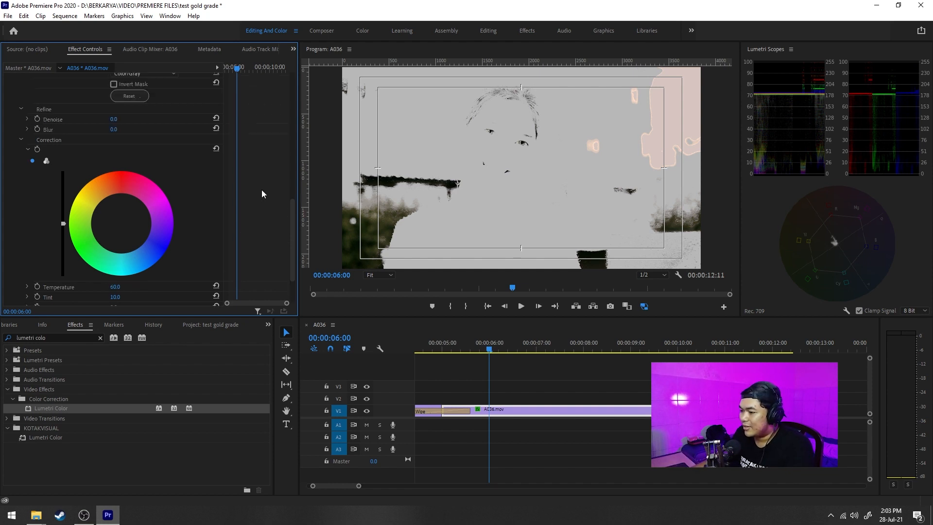
click(128, 121)
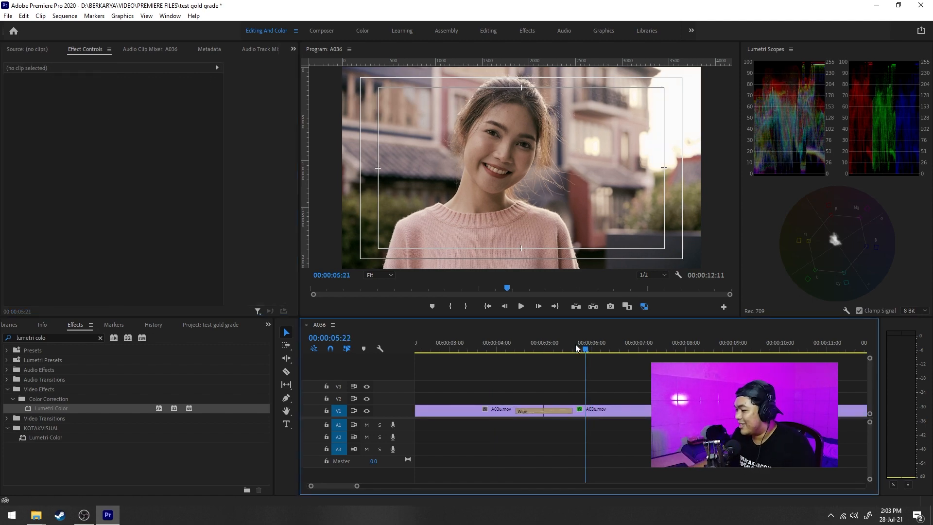
Play the sequence full screen from about the four-second mark, through the wipe into the graded clip, to compare both looks
click(490, 351)
key(ctrl+grave)
key(space)
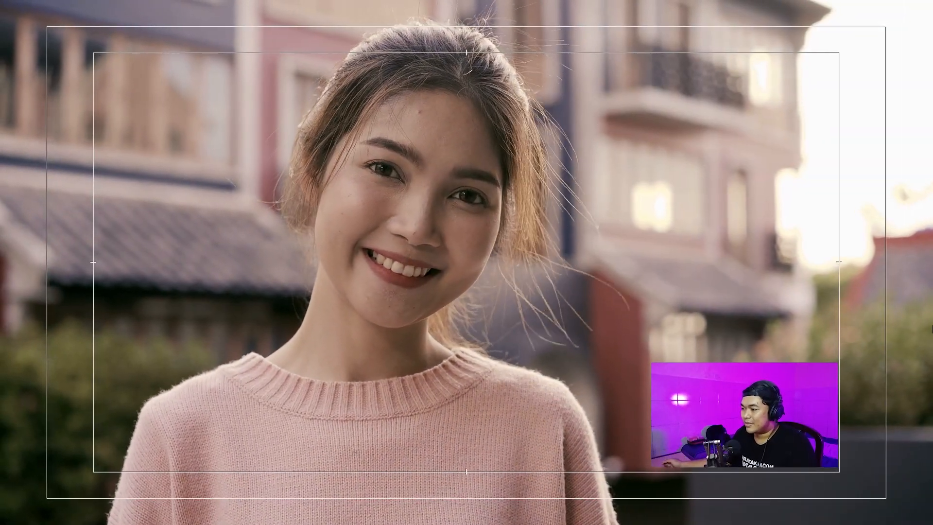
key(ctrl+grave)
key(space)
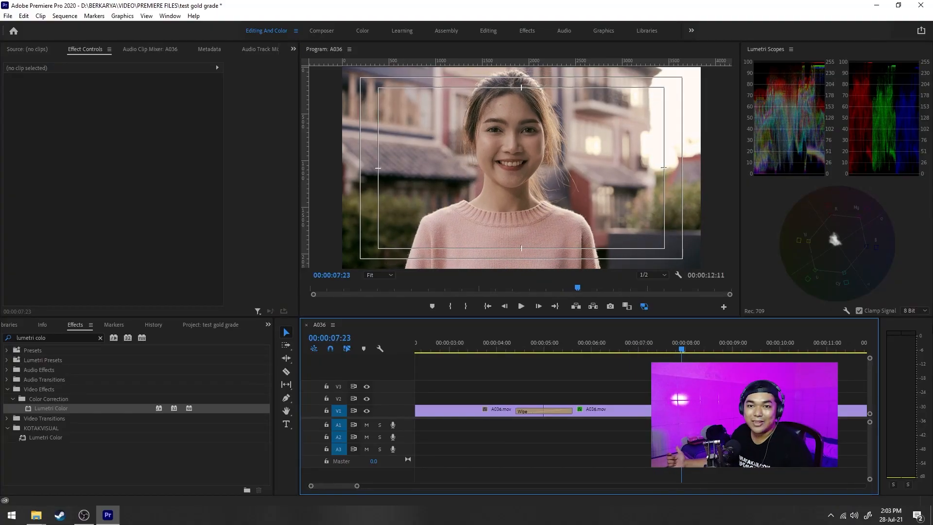